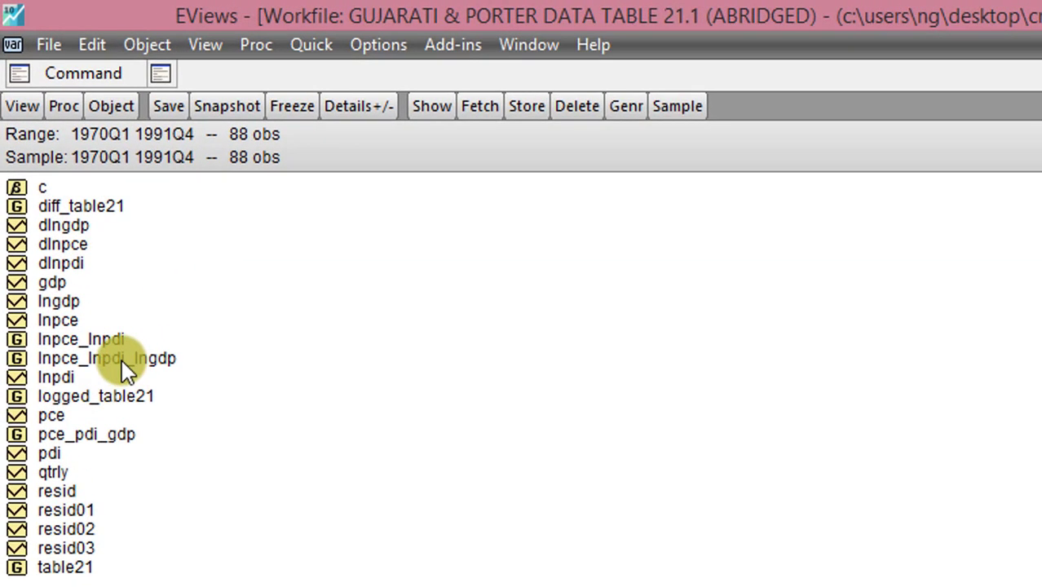
# From the LNPCE_LNPDI_LNGDP group, start a Quick VAR with lnpce lnpdi lngdp as endogenous variables
pyautogui.doubleClick(125, 361)
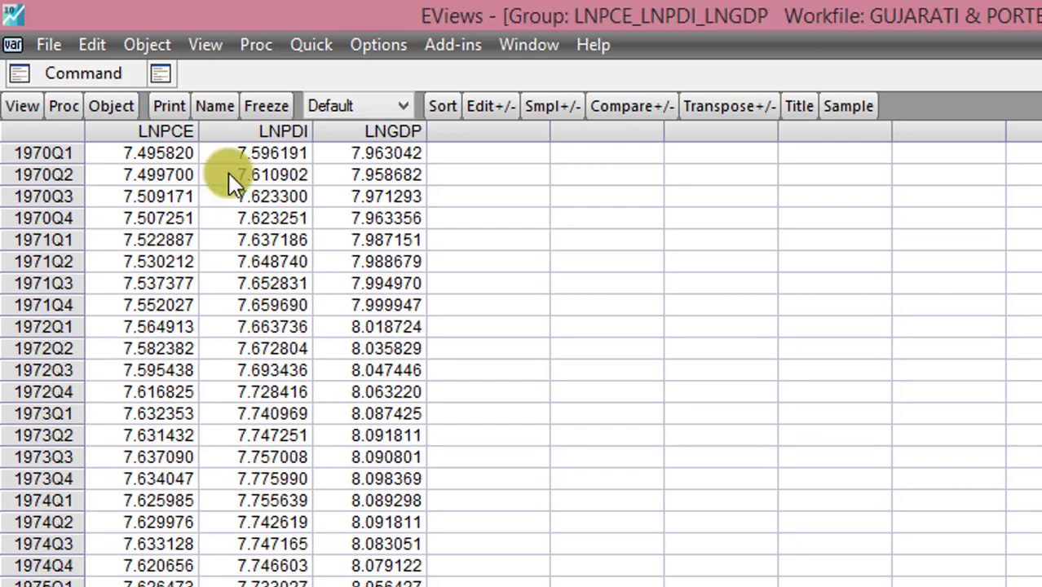
pyautogui.click(310, 46)
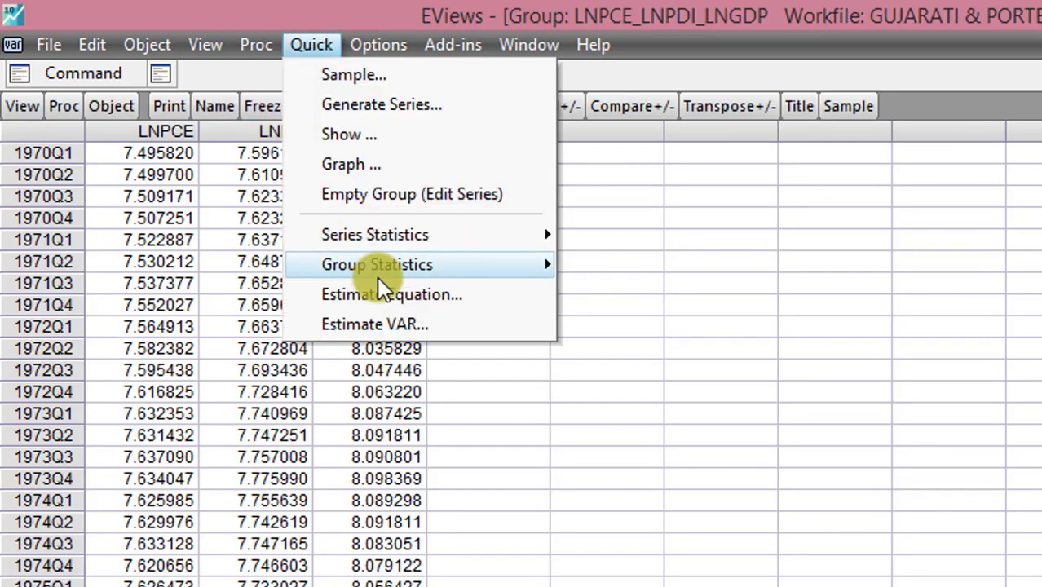
pyautogui.click(380, 326)
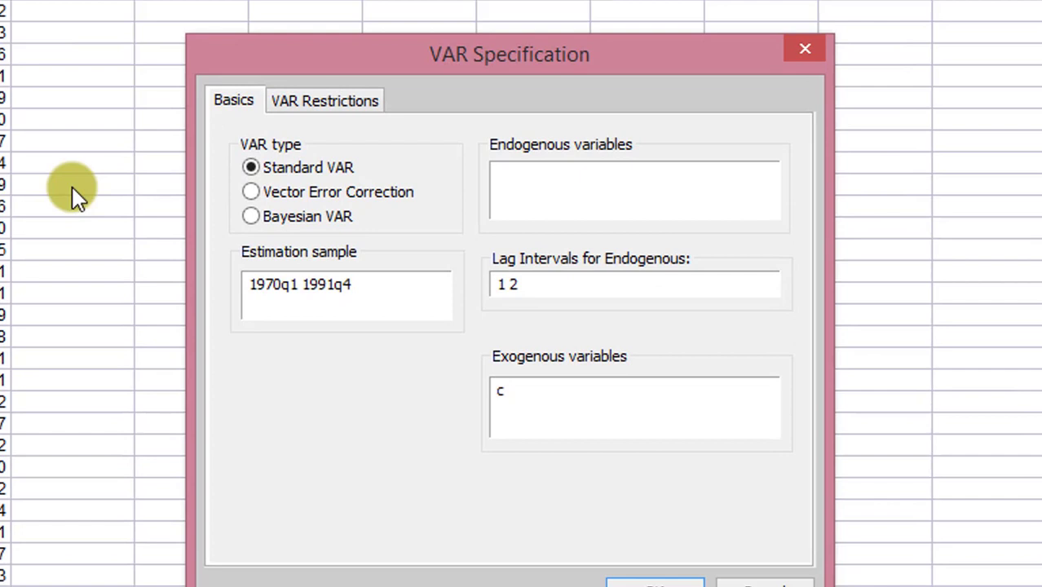
pyautogui.click(1008, 328)
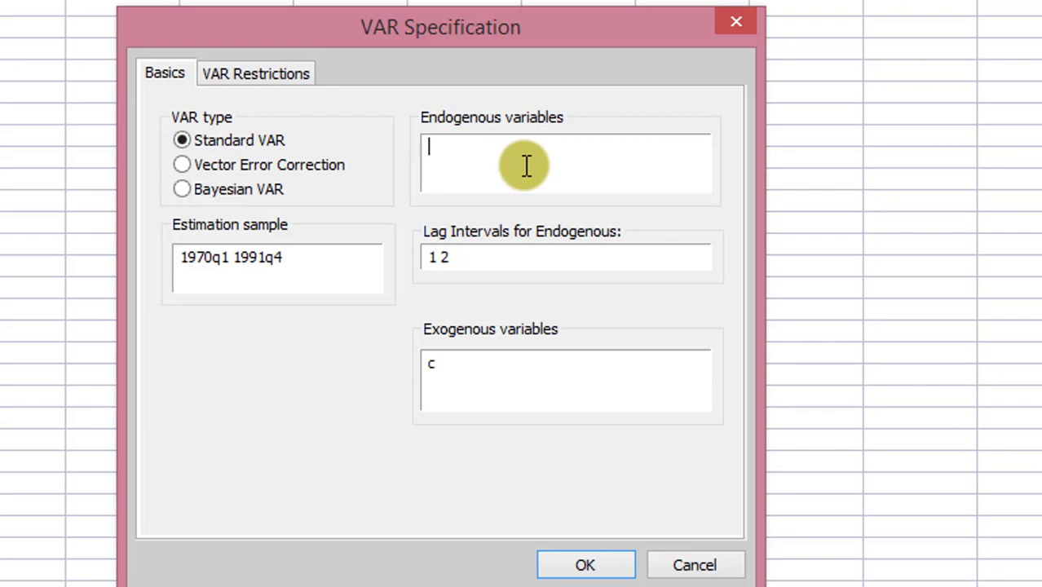
pyautogui.write('lnpce lnpdi lngdp')
pyautogui.click(471, 255)
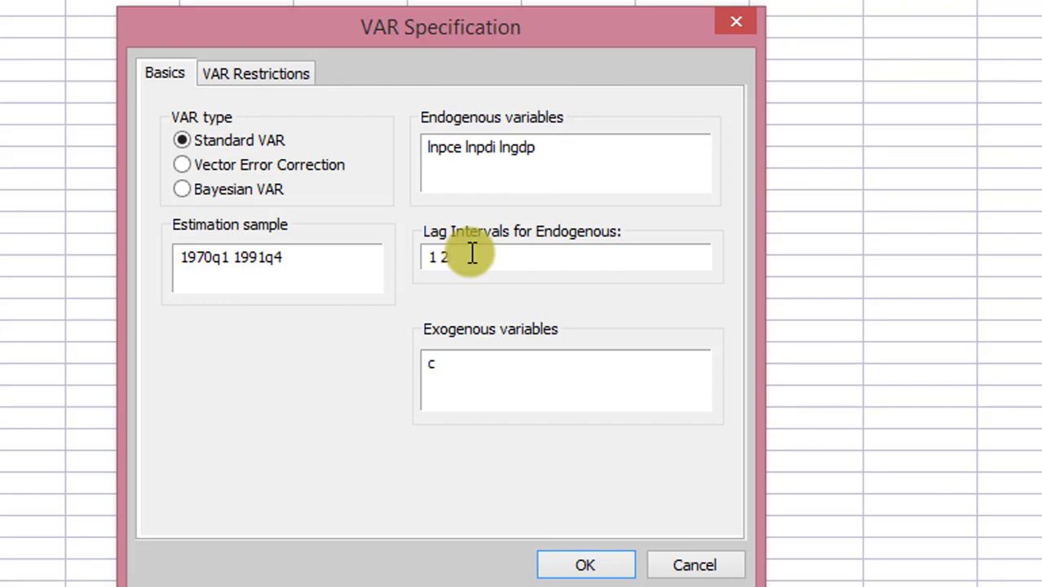
# Estimate the unrestricted VAR and make a system ordered by variable with coefficients C(1)–C(21)
pyautogui.click(584, 564)
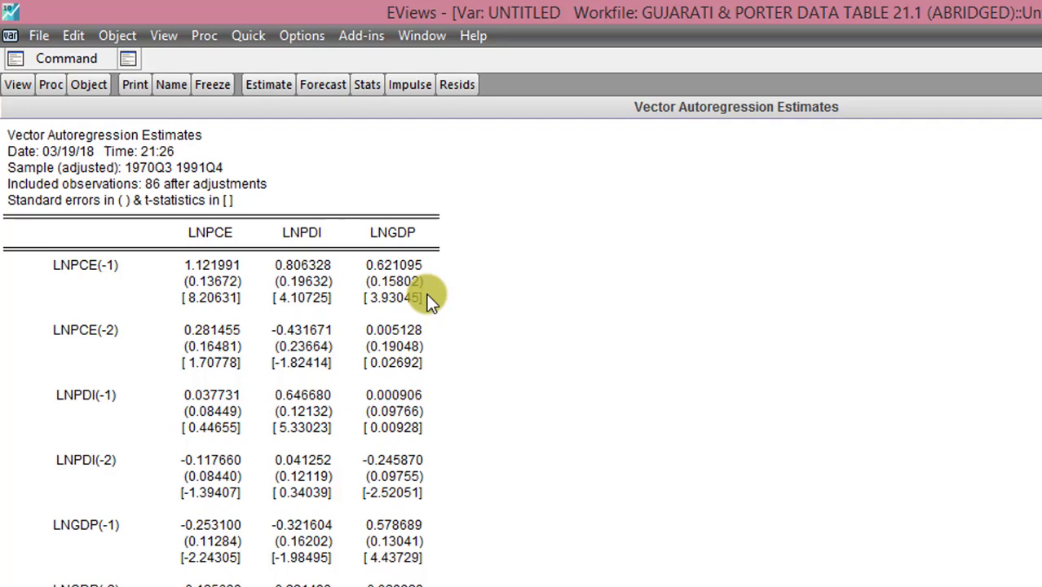
pyautogui.click(206, 37)
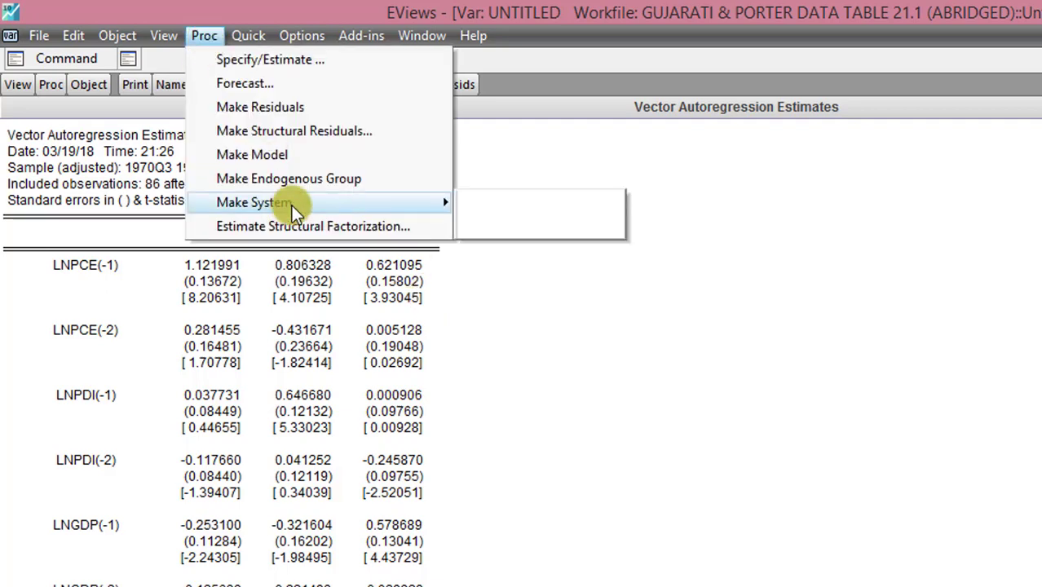
pyautogui.moveTo(291, 205)
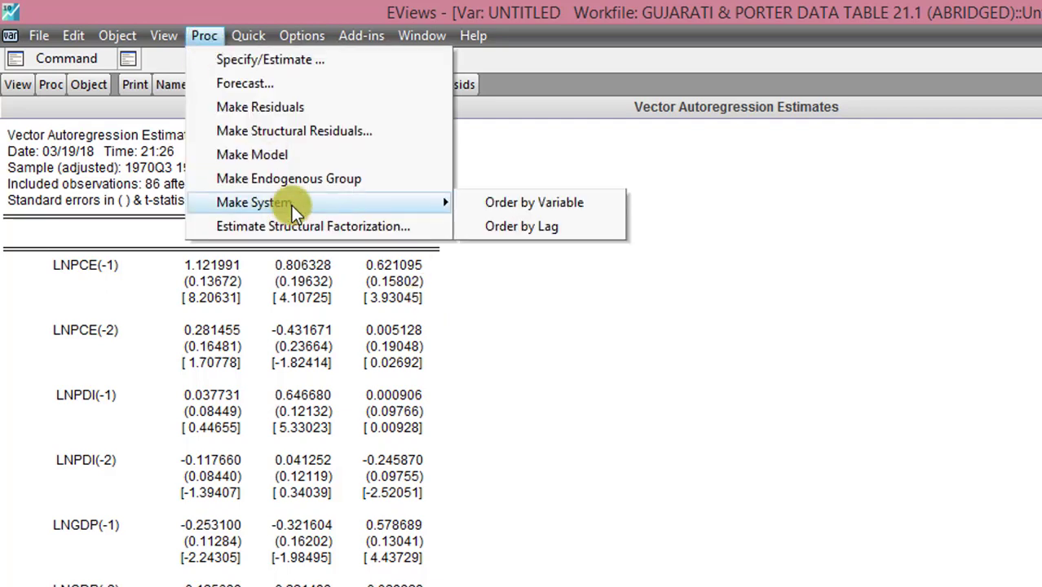
pyautogui.click(557, 204)
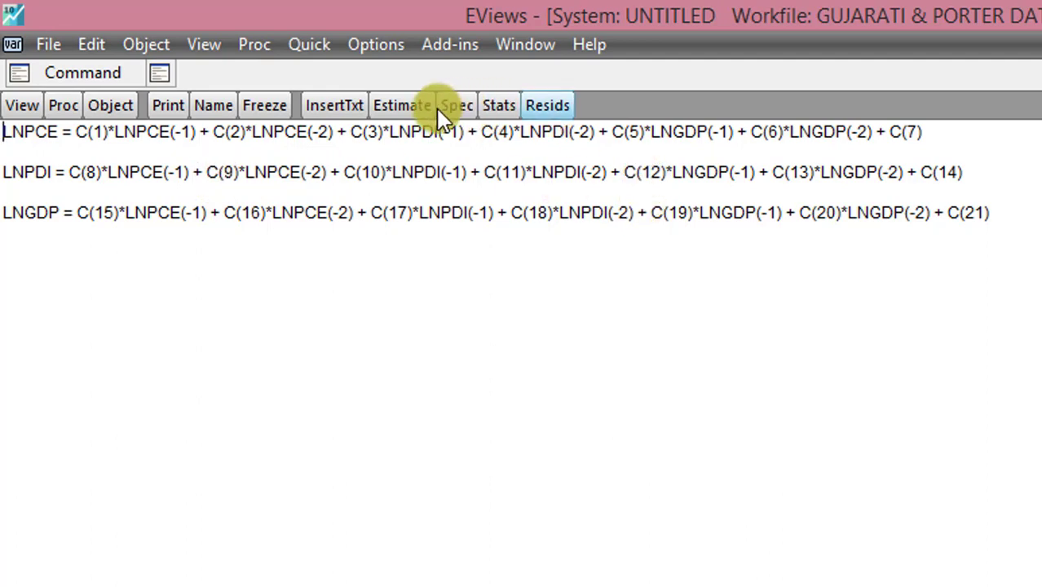
pyautogui.click(404, 109)
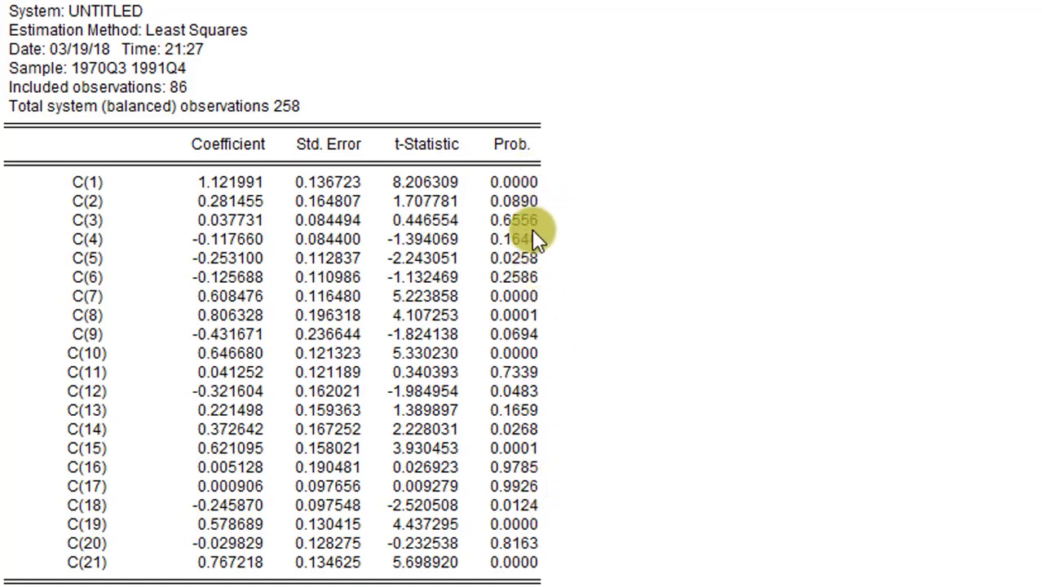
# Check the p-values of C(2), C(3), C(4), C(6), C(11), C(13), C(16), C(17) and C(20)
pyautogui.click(527, 209)
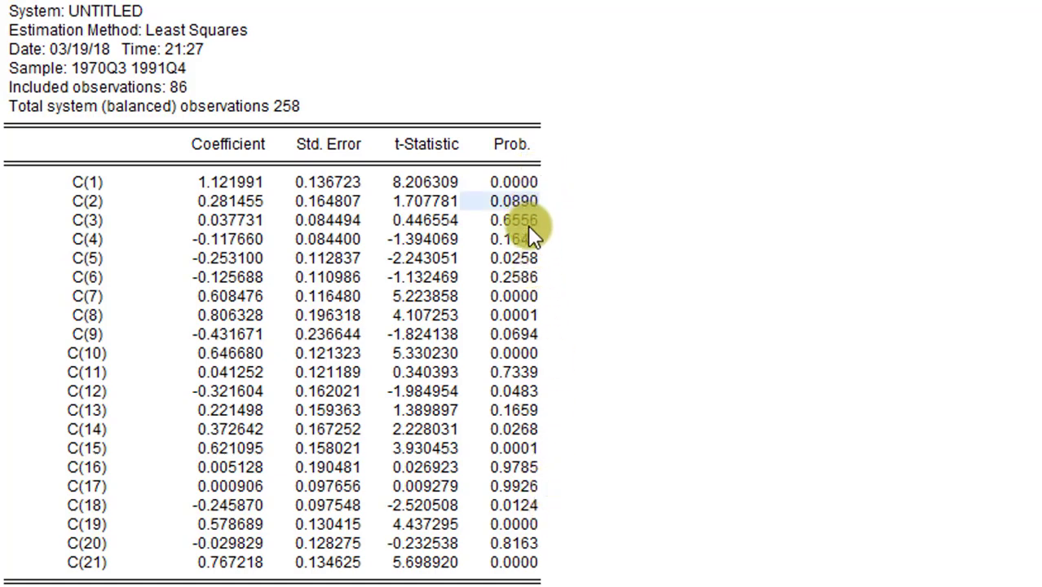
pyautogui.click(527, 225)
pyautogui.click(527, 236)
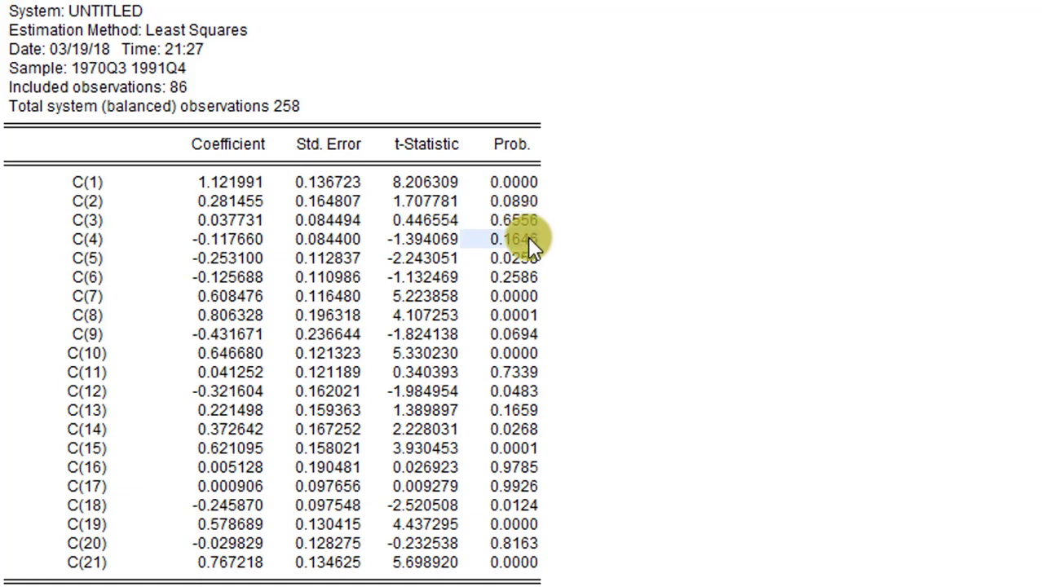
pyautogui.click(527, 279)
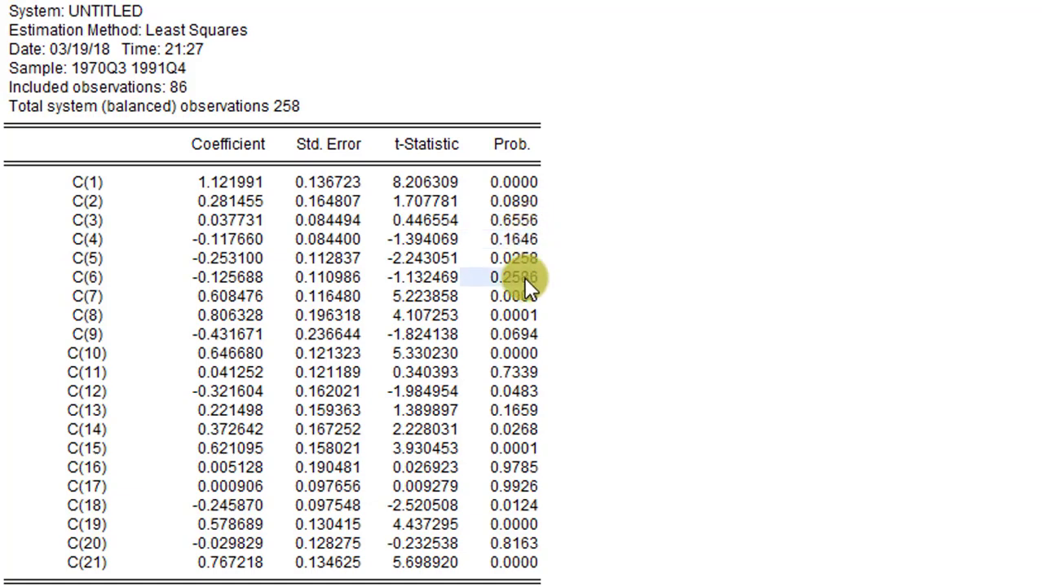
pyautogui.click(522, 371)
pyautogui.click(523, 412)
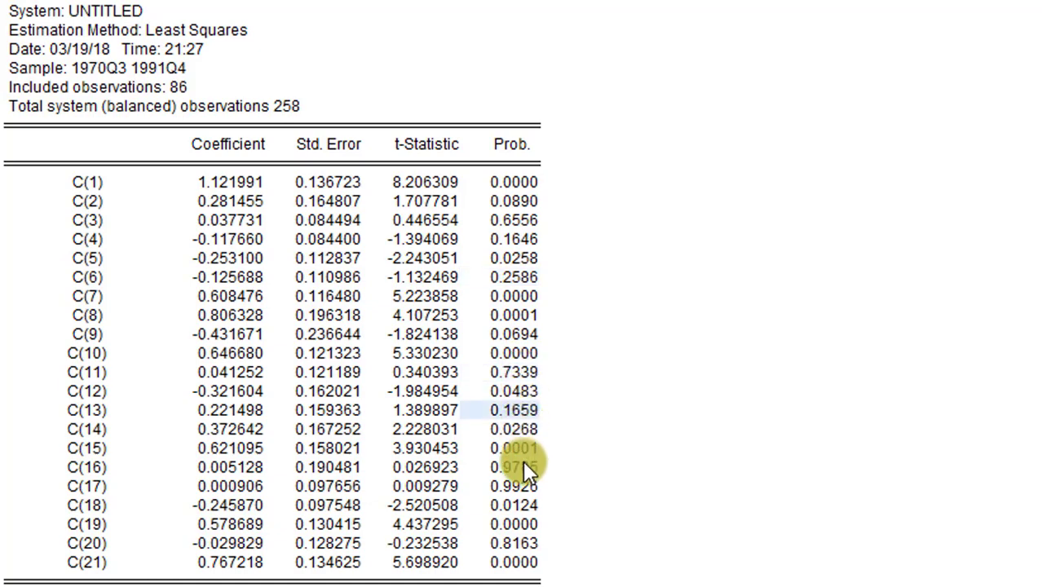
pyautogui.click(522, 466)
pyautogui.click(525, 489)
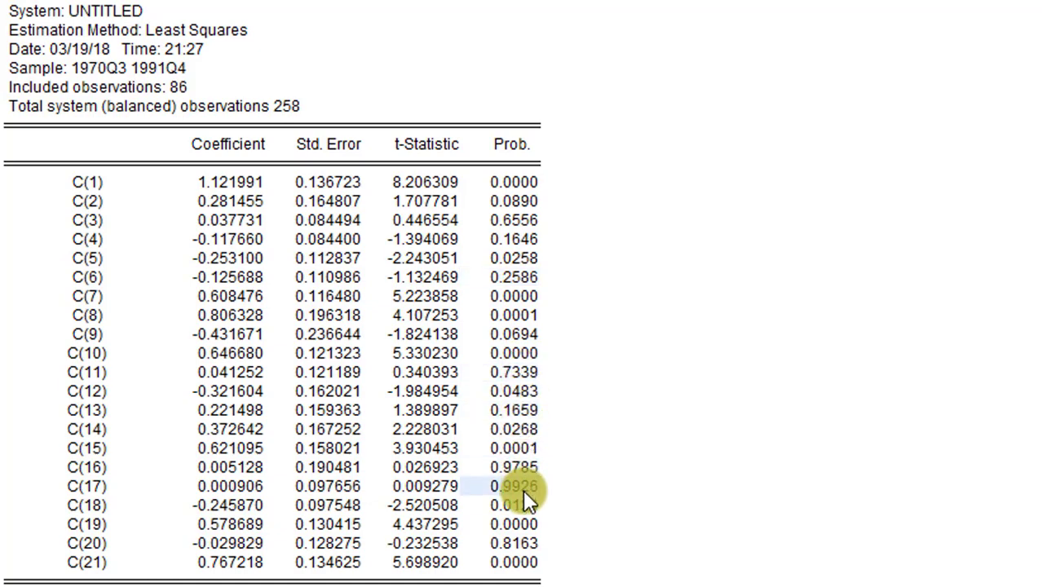
pyautogui.click(524, 544)
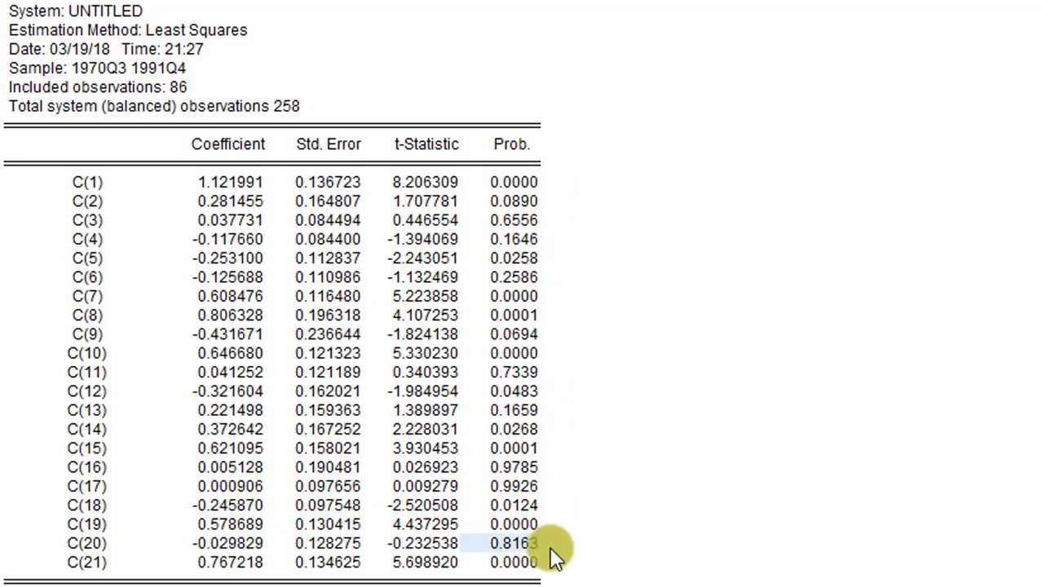
# Recheck the p-values of C(1) and C(4) in the Prob. column
pyautogui.click(548, 146)
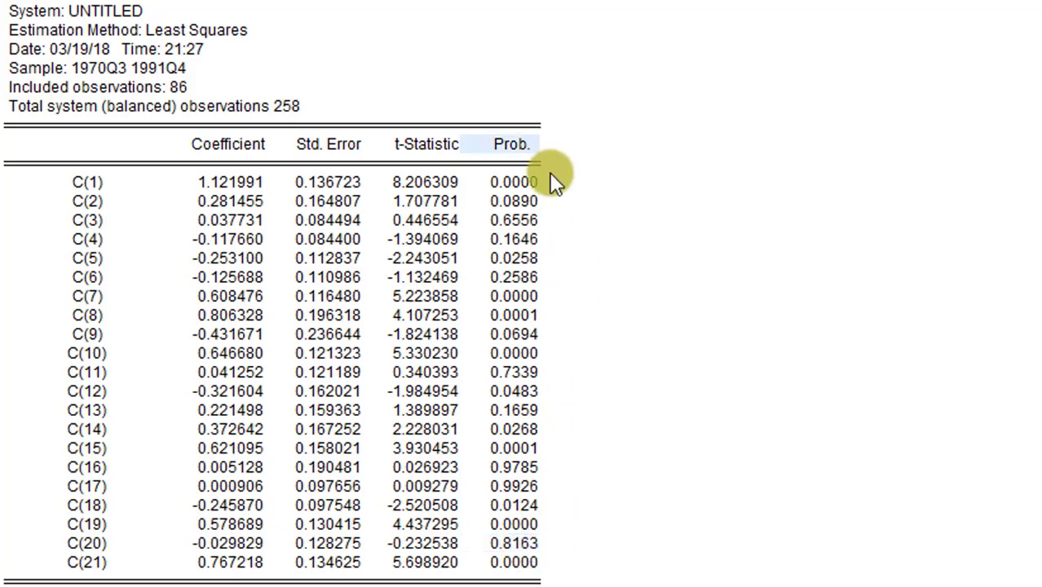
pyautogui.click(550, 182)
pyautogui.click(548, 238)
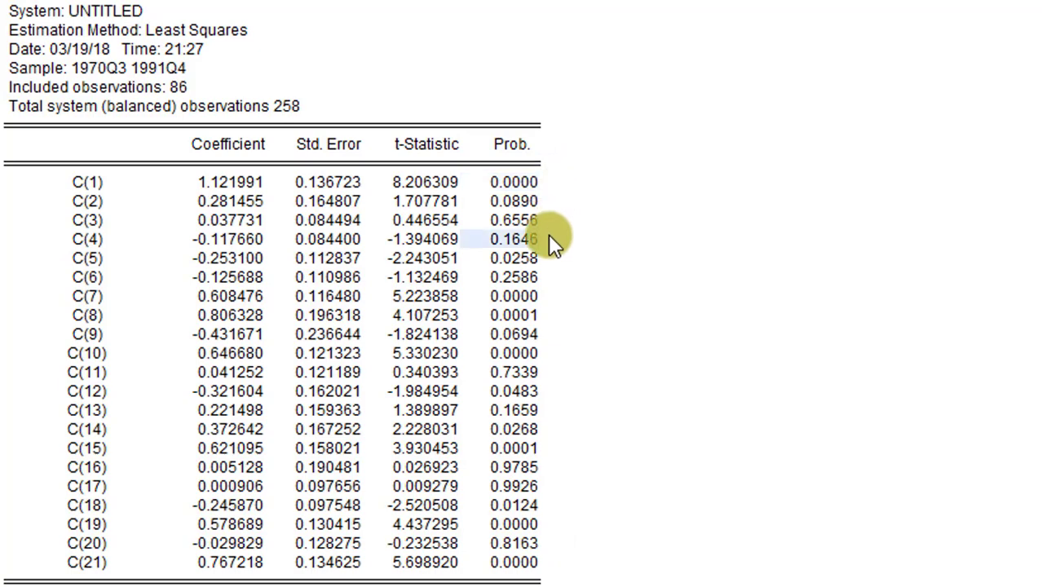
pyautogui.click(541, 183)
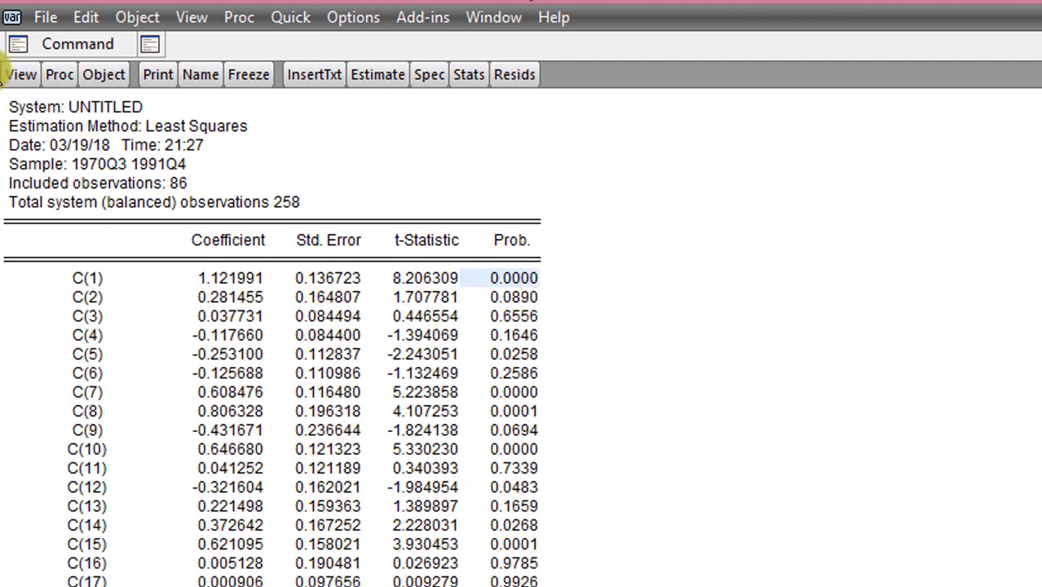
# Open a Wald coefficient test and enter c(3)=c(4)=c(6)=c(11)=c(13)=c(16)=c(17)=c(20)=0
pyautogui.click(23, 73)
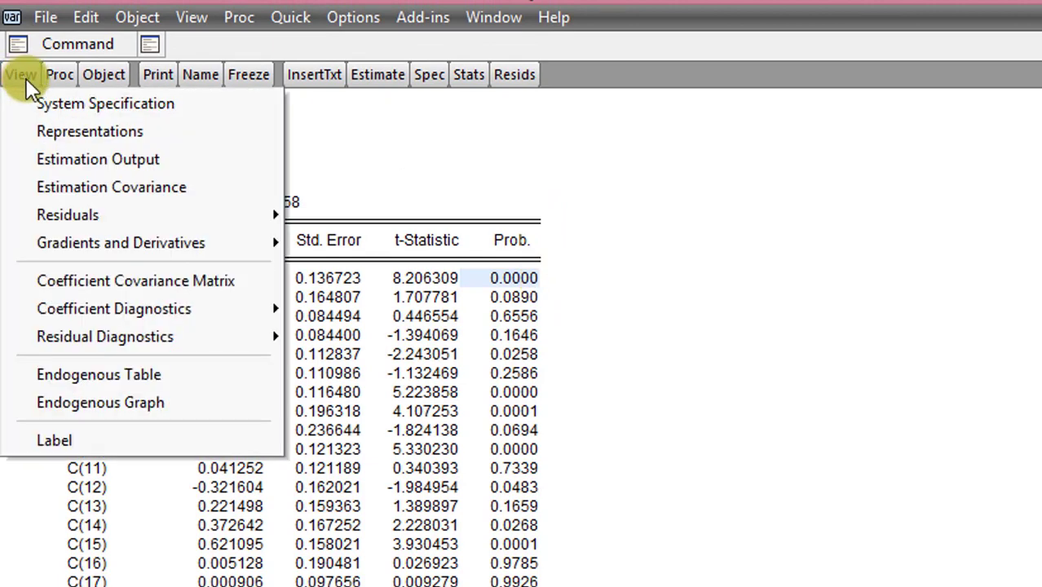
pyautogui.moveTo(145, 307)
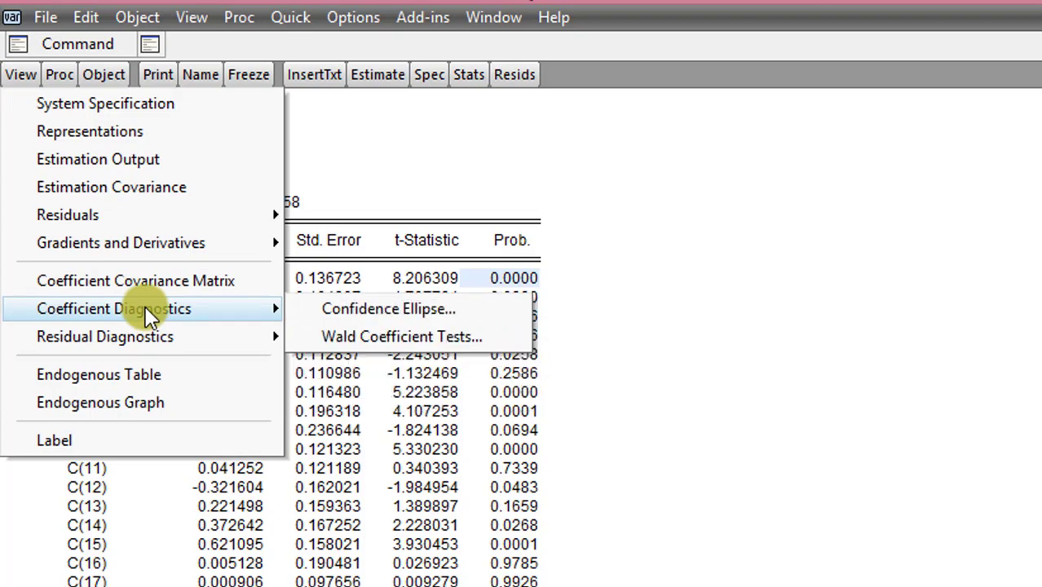
pyautogui.click(335, 334)
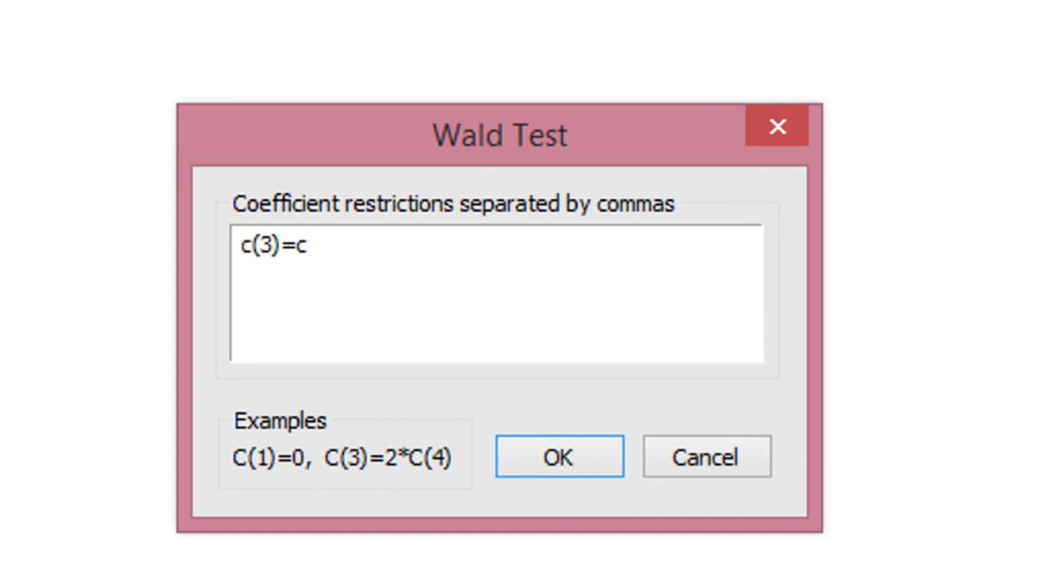
pyautogui.write('(4)=c(6)=c(11)=c(13)=c(16)=c(17)=c(20)')
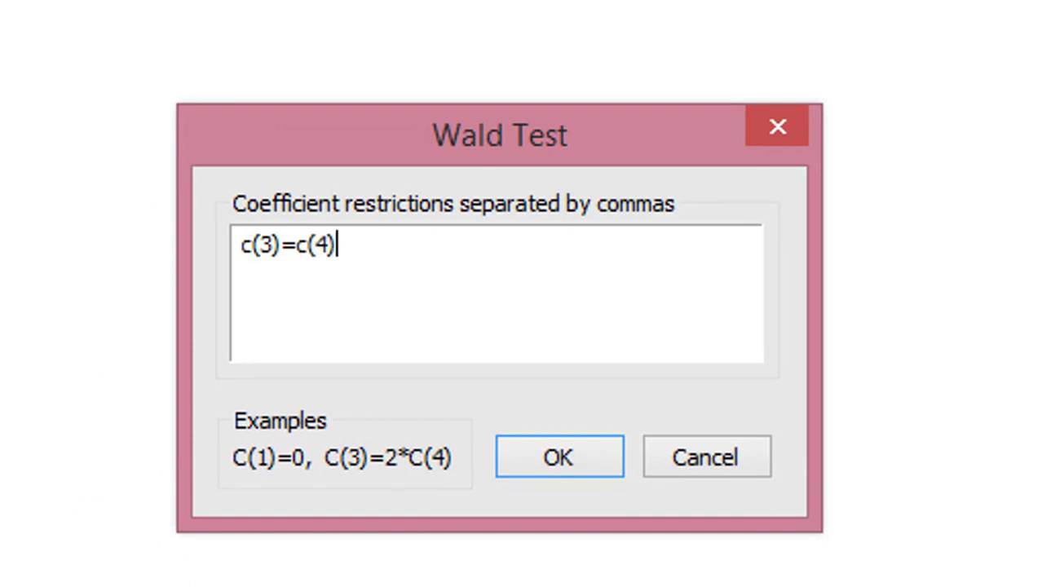
pyautogui.write('=0')
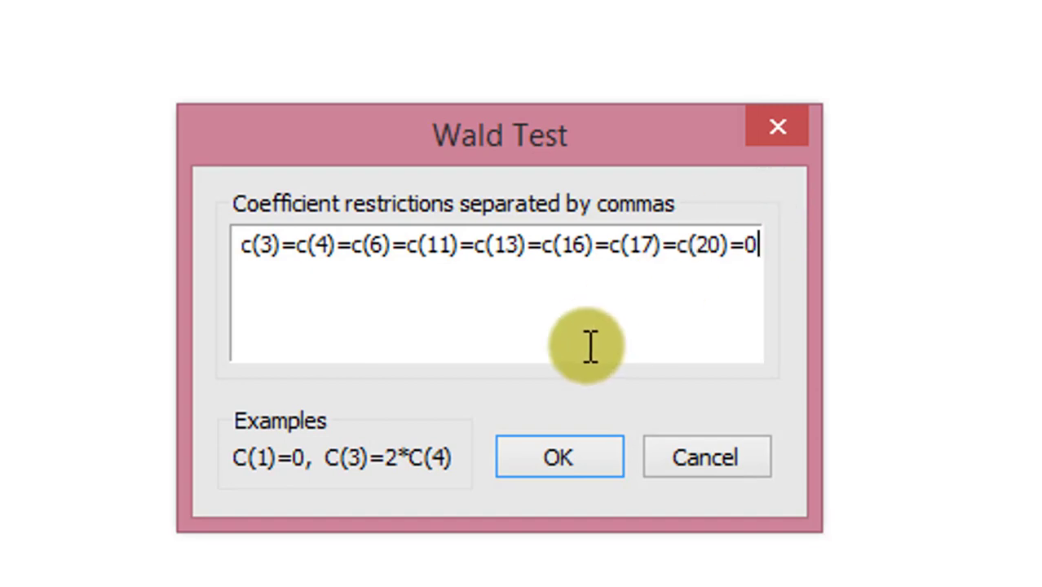
# Run the joint Wald test, giving Chi-square 8.167515 with 8 df, probability 0.4173
pyautogui.click(567, 463)
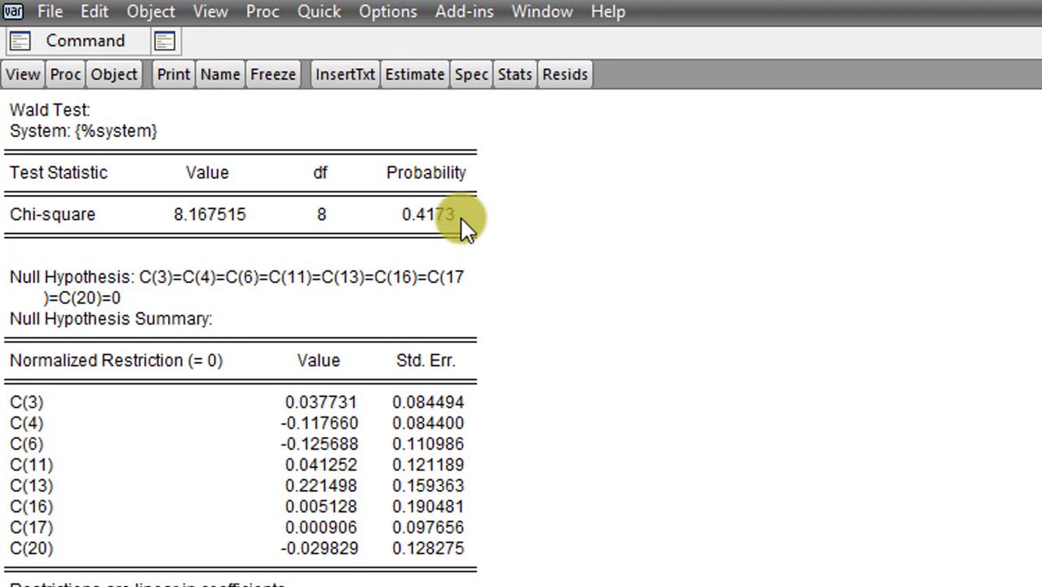
# In the system spec, remove the C(3), C(4) and C(6) terms from the LNPCE equation
pyautogui.click(471, 75)
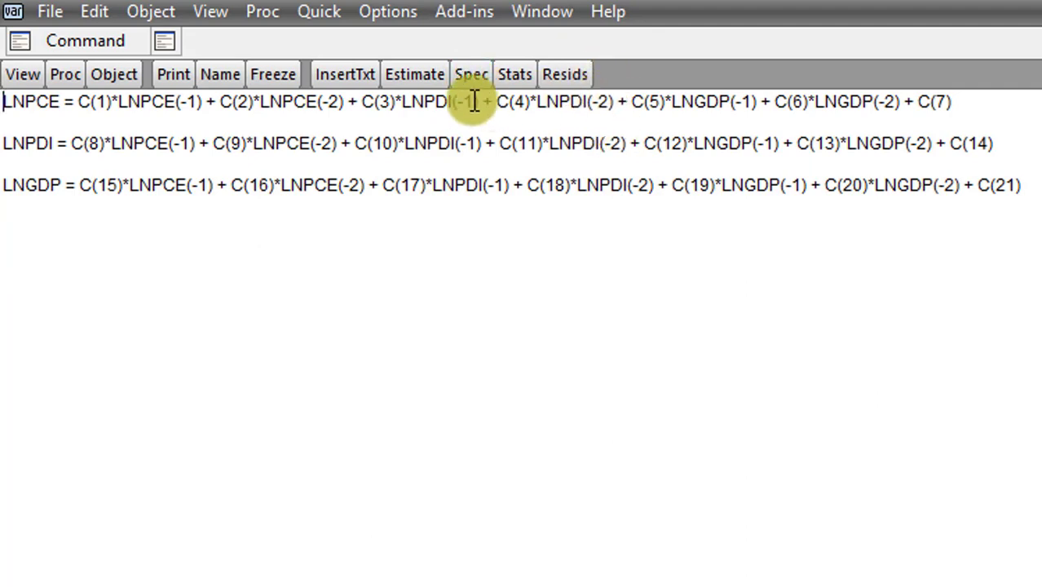
pyautogui.click(349, 104)
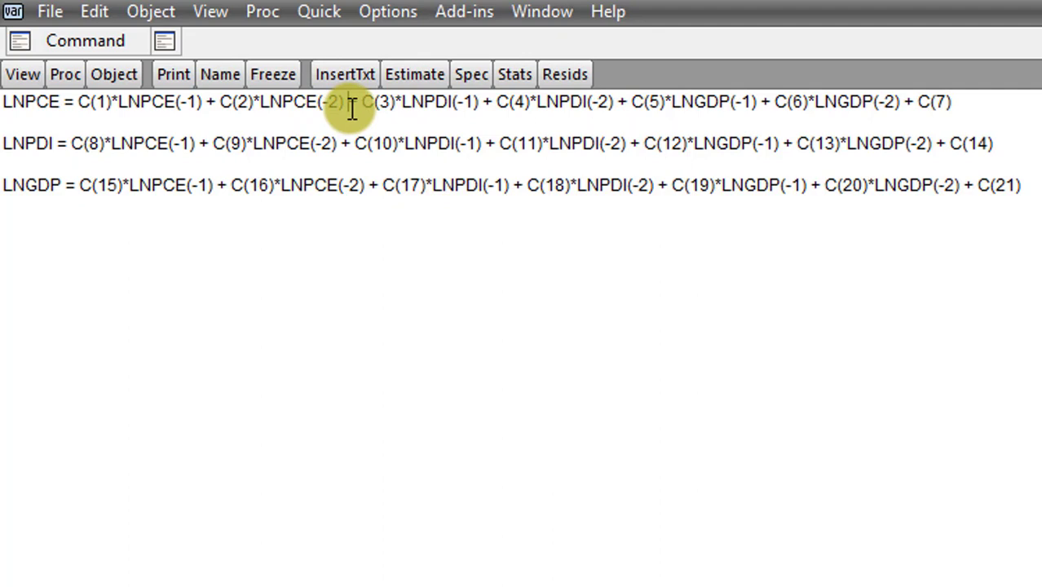
pyautogui.press('Delete')
pyautogui.press('Delete')
pyautogui.press('Delete')
pyautogui.press('Delete')
pyautogui.press('Delete')
pyautogui.press('Delete')
pyautogui.press('Delete')
pyautogui.press('Delete')
pyautogui.press('Delete')
pyautogui.press('Delete')
pyautogui.press('Delete')
pyautogui.press('Delete')
pyautogui.press('Delete')
pyautogui.press('Delete')
pyautogui.press('Delete')
pyautogui.press('Delete')
pyautogui.press('Delete')
pyautogui.press('Delete')
pyautogui.press('Delete')
pyautogui.press('Delete')
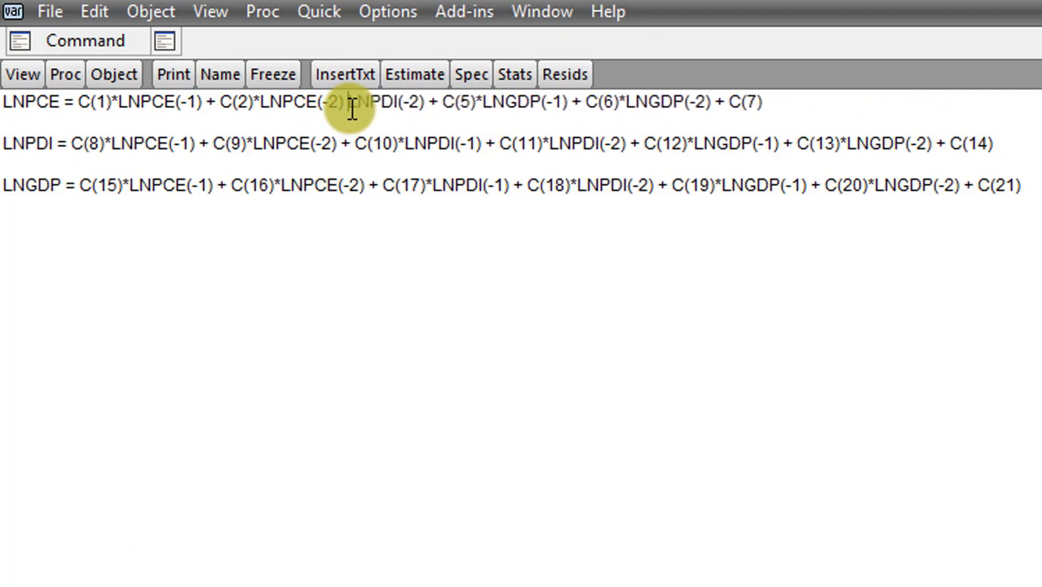
pyautogui.press('Delete')
pyautogui.press('Delete')
pyautogui.press('Delete')
pyautogui.press('Delete')
pyautogui.press('Delete')
pyautogui.press('Delete')
pyautogui.press('Delete')
pyautogui.press('Delete')
pyautogui.press('Delete')
pyautogui.press('Delete')
pyautogui.press('Delete')
pyautogui.press('Delete')
pyautogui.write('+')
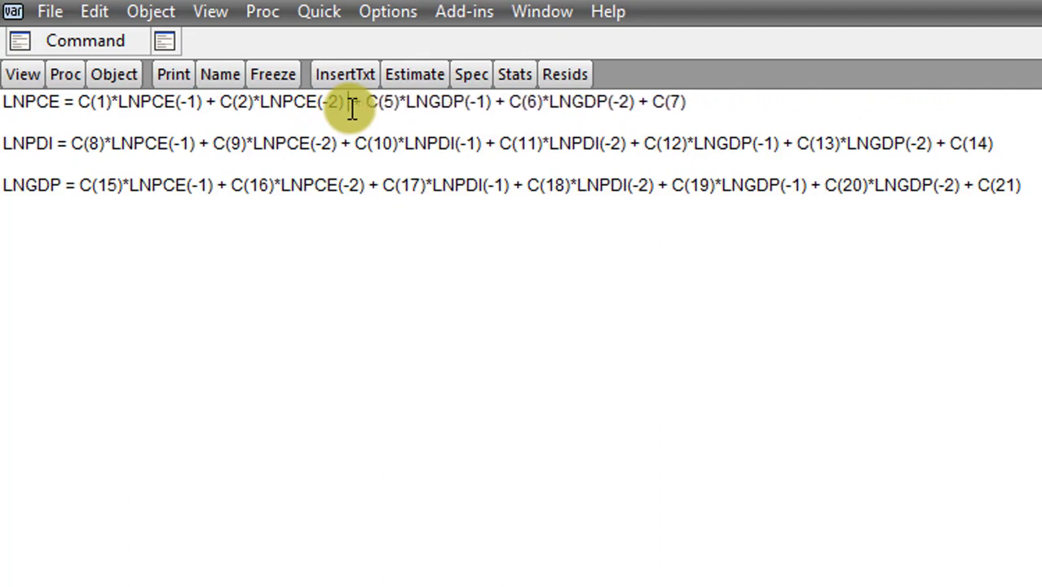
pyautogui.click(502, 105)
pyautogui.press('Delete')
pyautogui.press('Delete')
pyautogui.press('Delete')
pyautogui.press('Delete')
pyautogui.press('Delete')
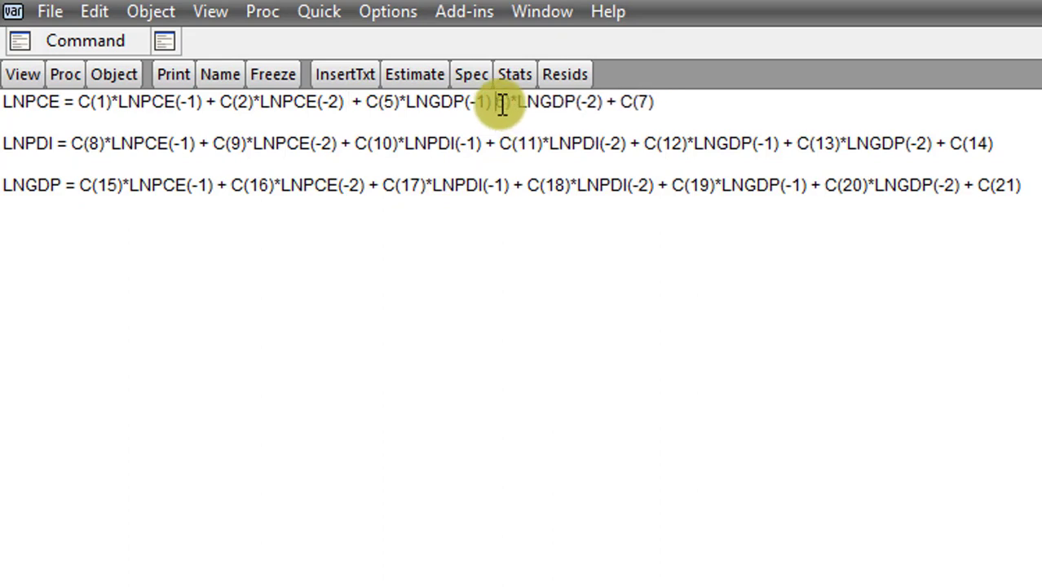
pyautogui.press('Delete')
pyautogui.press('Delete')
pyautogui.press('Delete')
pyautogui.press('Delete')
pyautogui.press('Delete')
pyautogui.press('Delete')
pyautogui.press('Delete')
pyautogui.press('Delete')
pyautogui.press('Delete')
pyautogui.press('Delete')
pyautogui.press('Delete')
pyautogui.press('Delete')
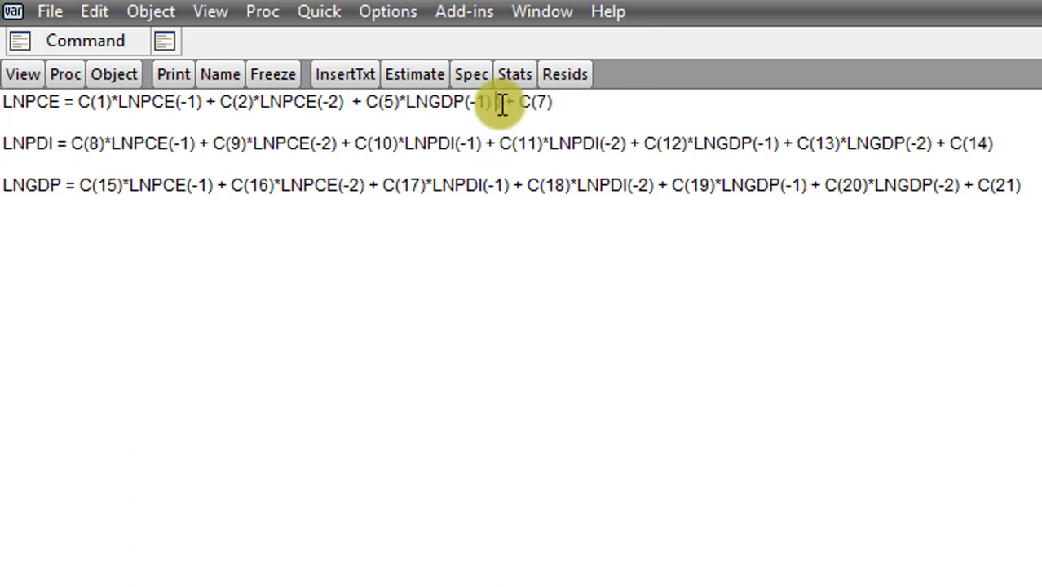
pyautogui.press('Delete')
pyautogui.press('Delete')
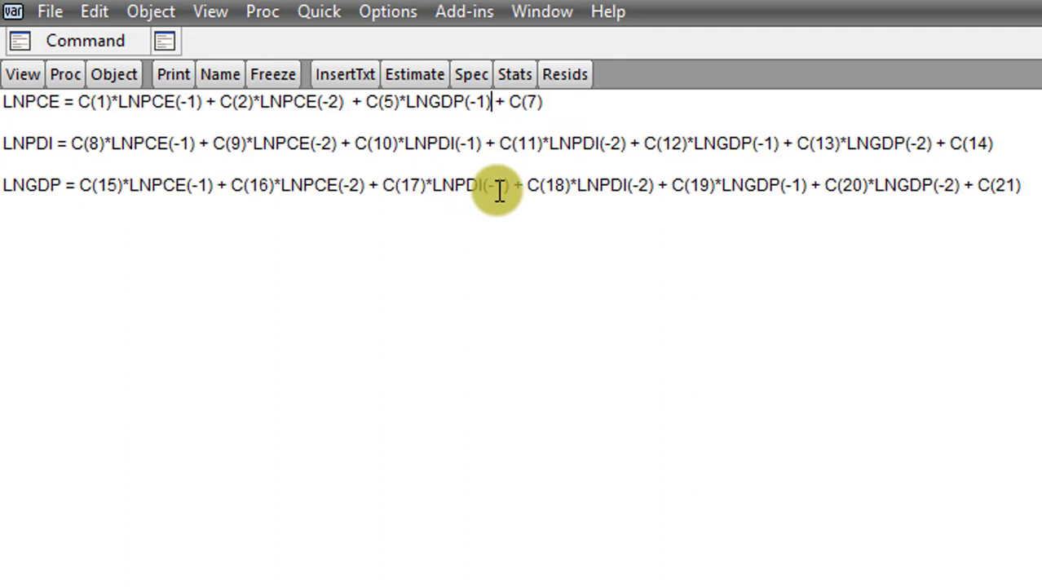
# Remove the C(11)*LNPDI(-2) and C(13)*LNGDP(-2) terms from the LNPDI equation
pyautogui.click(492, 143)
pyautogui.press('Delete')
pyautogui.press('Delete')
pyautogui.press('Delete')
pyautogui.press('Delete')
pyautogui.press('Delete')
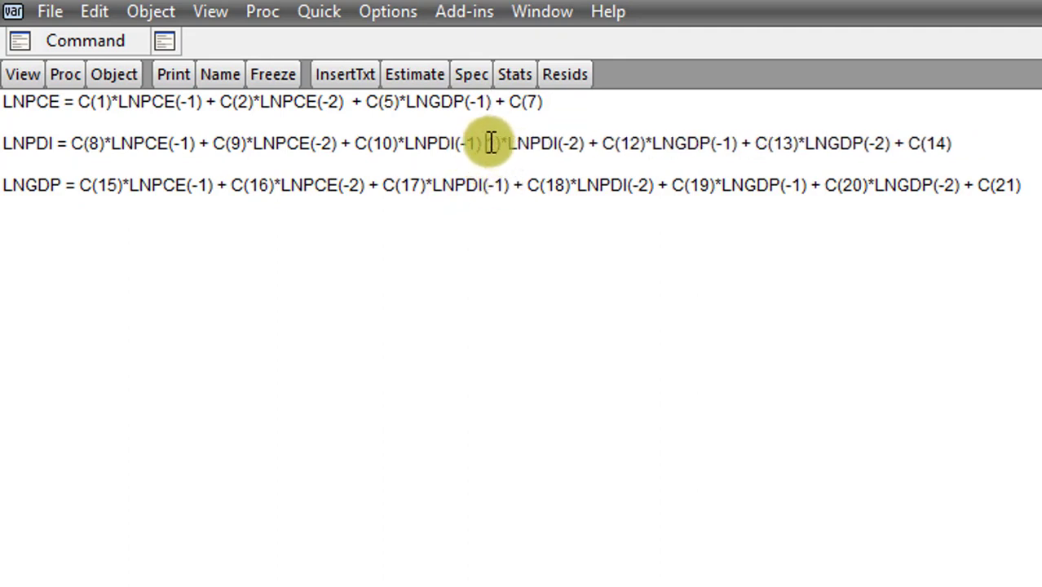
pyautogui.press('Delete')
pyautogui.press('Delete')
pyautogui.press('Delete')
pyautogui.press('Delete')
pyautogui.press('Delete')
pyautogui.press('Delete')
pyautogui.press('Delete')
pyautogui.press('Delete')
pyautogui.press('Delete')
pyautogui.press('Delete')
pyautogui.press('Delete')
pyautogui.press('Delete')
pyautogui.press('Delete')
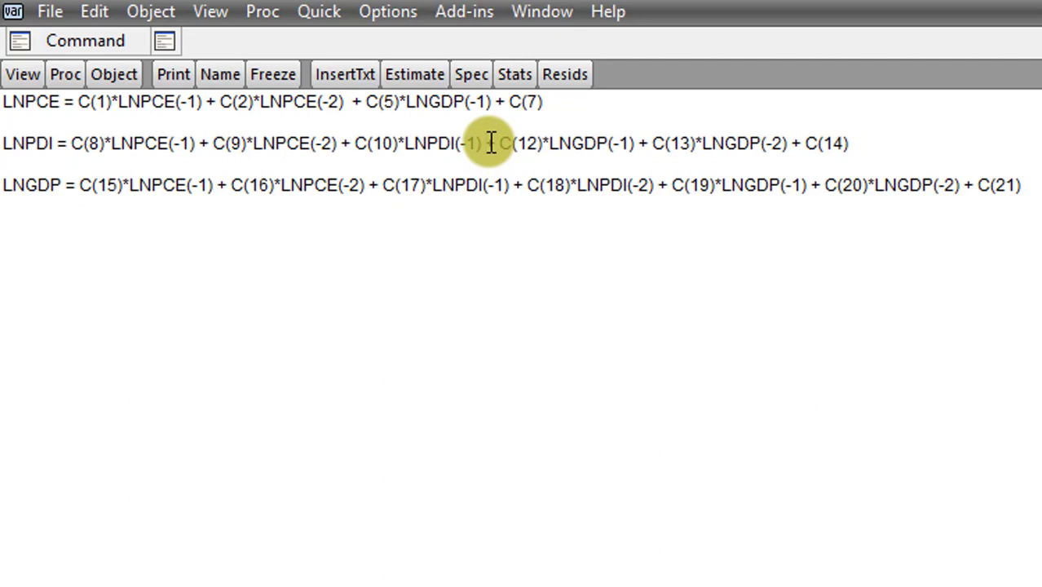
pyautogui.click(641, 144)
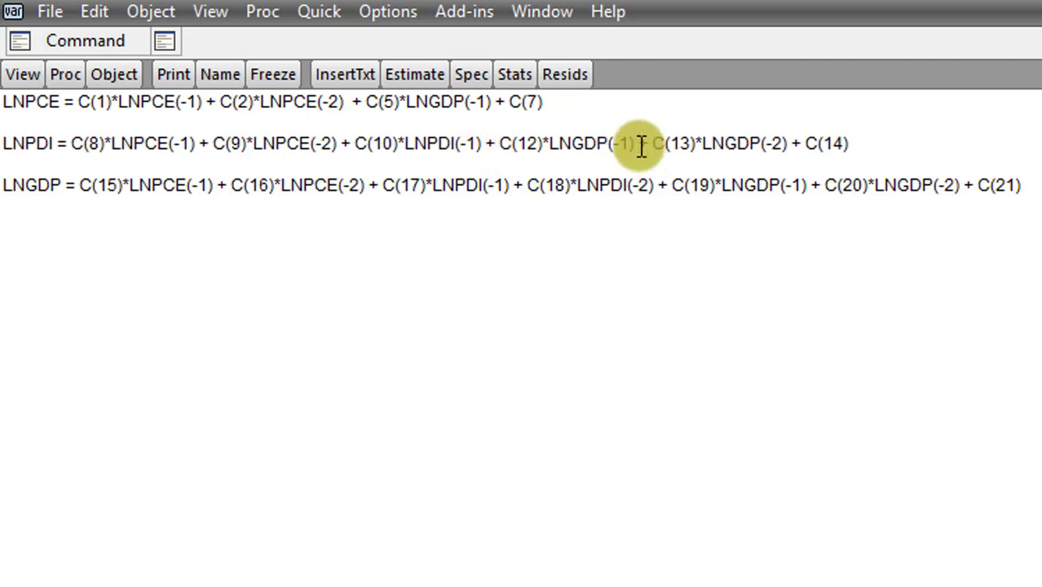
pyautogui.press('Delete')
pyautogui.press('Delete')
pyautogui.press('Delete')
pyautogui.press('Delete')
pyautogui.press('Delete')
pyautogui.press('Delete')
pyautogui.press('Delete')
pyautogui.press('Delete')
pyautogui.press('Delete')
pyautogui.press('Delete')
pyautogui.press('Delete')
pyautogui.press('Delete')
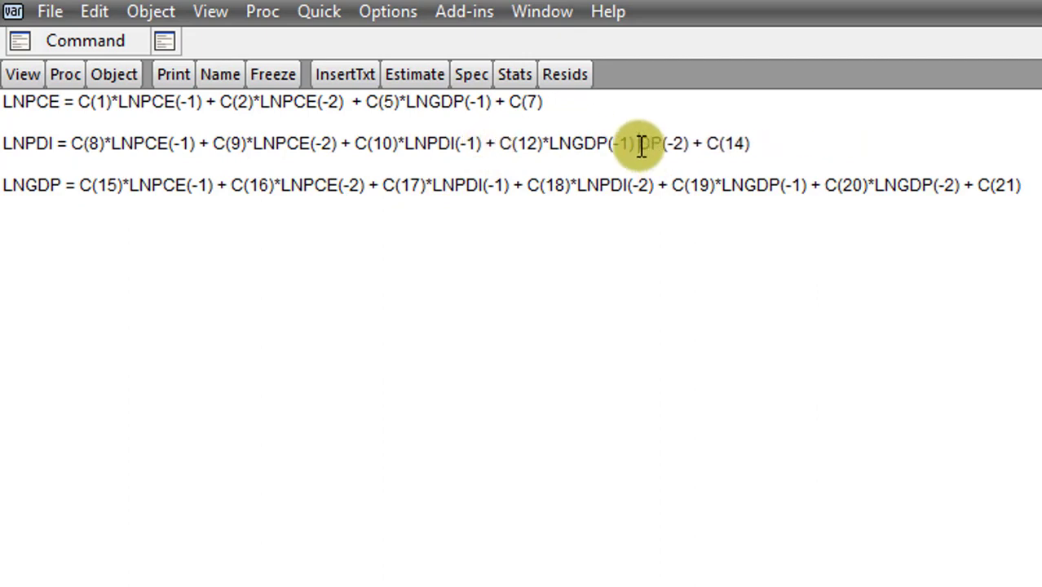
pyautogui.press('Delete')
pyautogui.press('Delete')
pyautogui.press('Delete')
pyautogui.press('Delete')
pyautogui.press('Delete')
pyautogui.press('Delete')
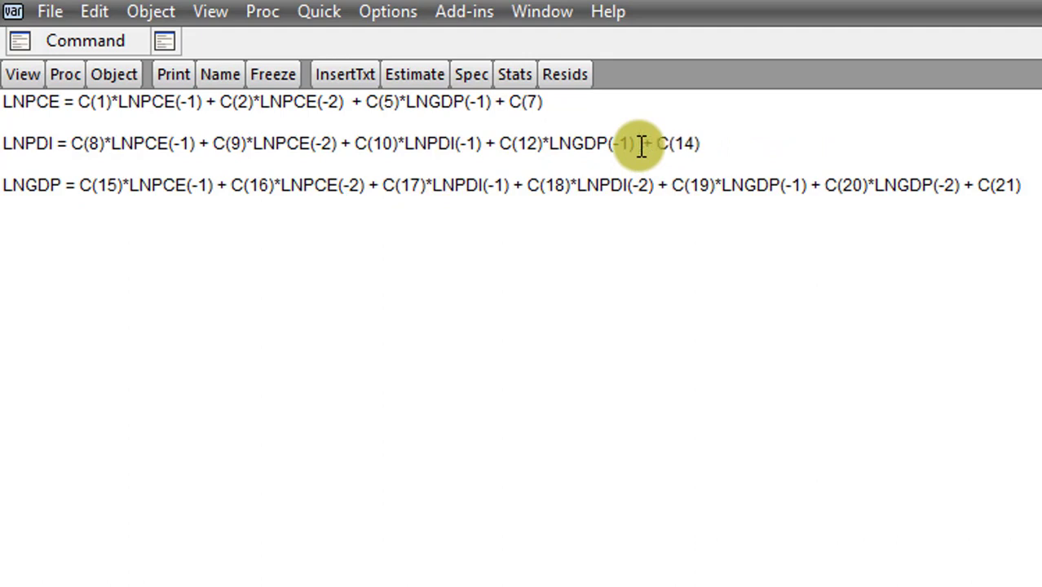
pyautogui.press('Delete')
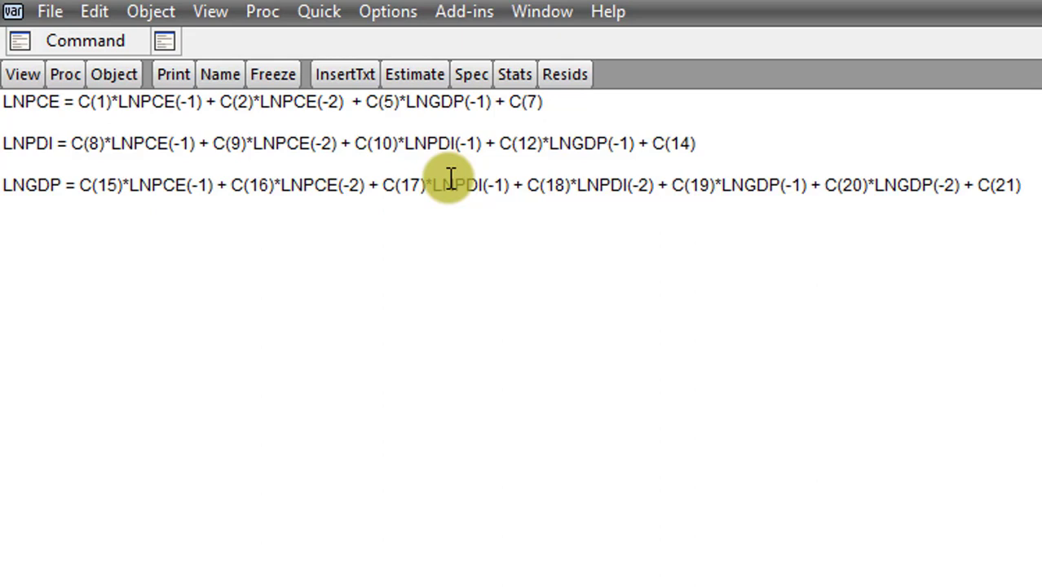
# Remove the C(16), C(17) and C(20) terms from the LNGDP equation
pyautogui.click(219, 184)
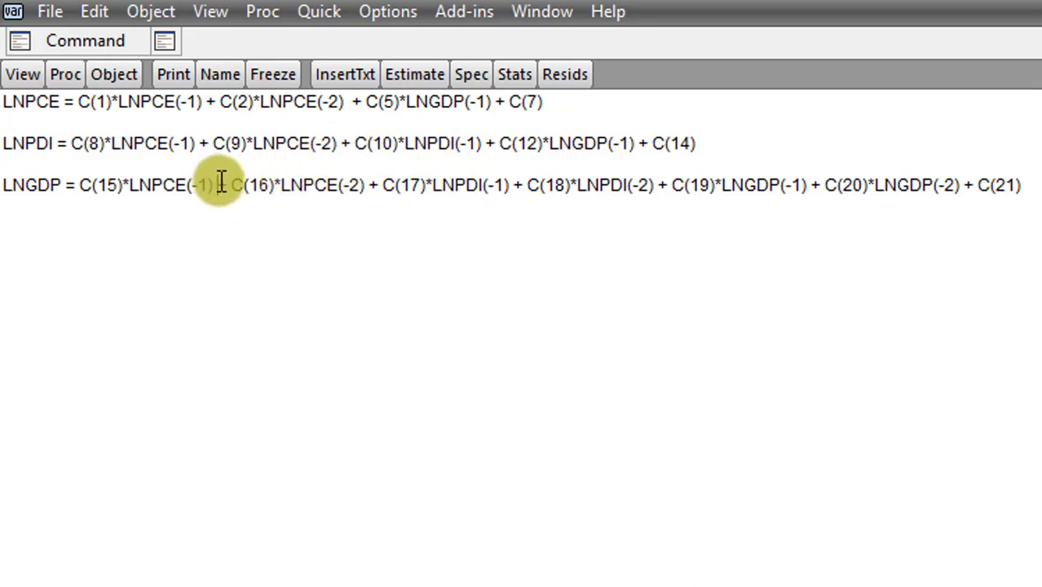
pyautogui.press('Delete')
pyautogui.press('Delete')
pyautogui.press('Delete')
pyautogui.press('Delete')
pyautogui.press('Delete')
pyautogui.press('Delete')
pyautogui.press('Delete')
pyautogui.press('Delete')
pyautogui.press('Delete')
pyautogui.press('Delete')
pyautogui.press('Delete')
pyautogui.press('Delete')
pyautogui.press('Delete')
pyautogui.press('Delete')
pyautogui.press('Delete')
pyautogui.press('Delete')
pyautogui.press('Delete')
pyautogui.press('Delete')
pyautogui.press('Delete')
pyautogui.press('Delete')
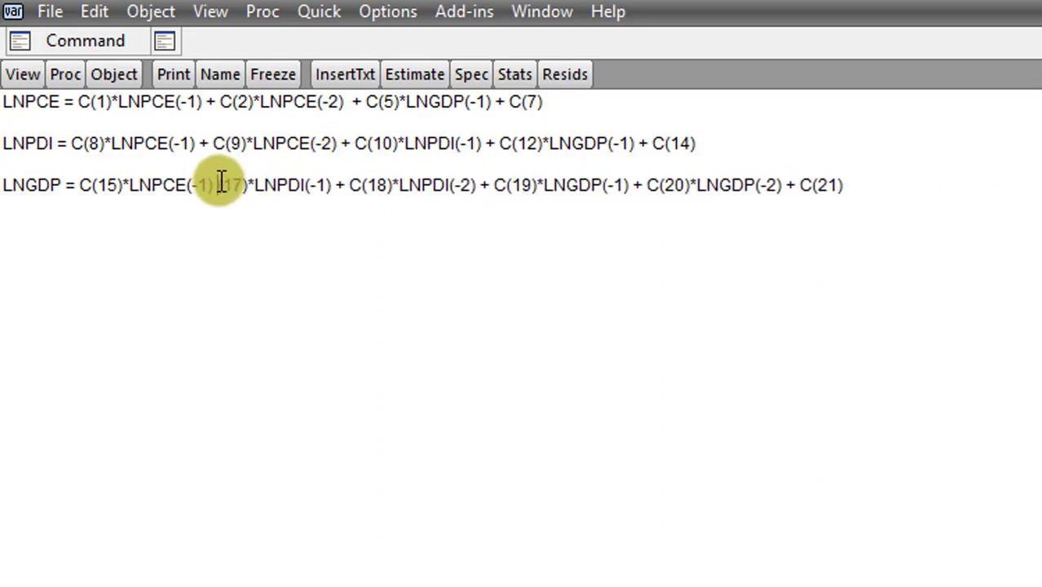
pyautogui.press('Delete')
pyautogui.press('Delete')
pyautogui.press('Delete')
pyautogui.press('Delete')
pyautogui.press('Delete')
pyautogui.press('Delete')
pyautogui.press('Delete')
pyautogui.press('Delete')
pyautogui.press('Delete')
pyautogui.press('Delete')
pyautogui.press('Delete')
pyautogui.press('Delete')
pyautogui.press('Delete')
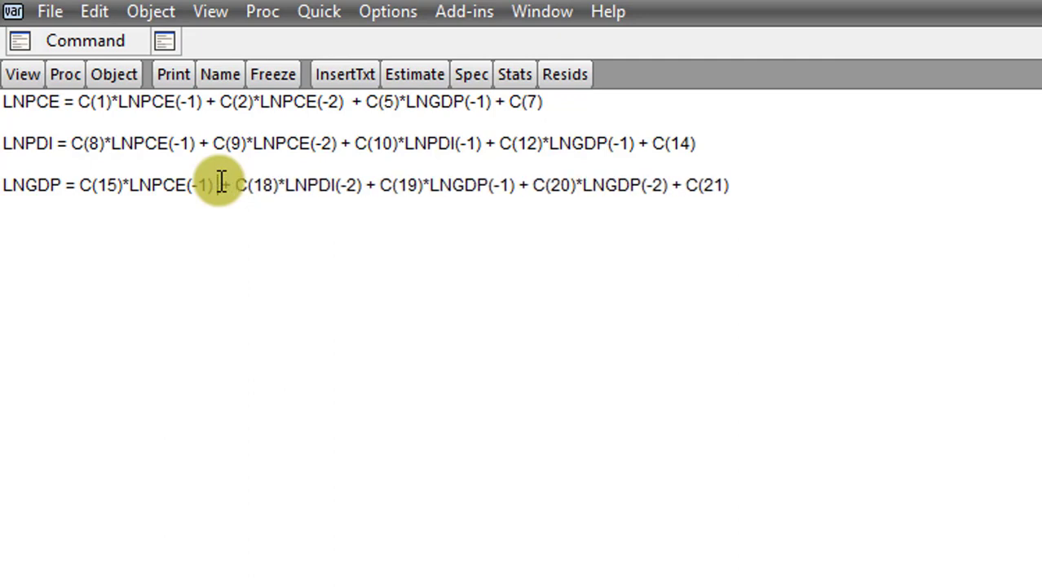
pyautogui.press('Delete')
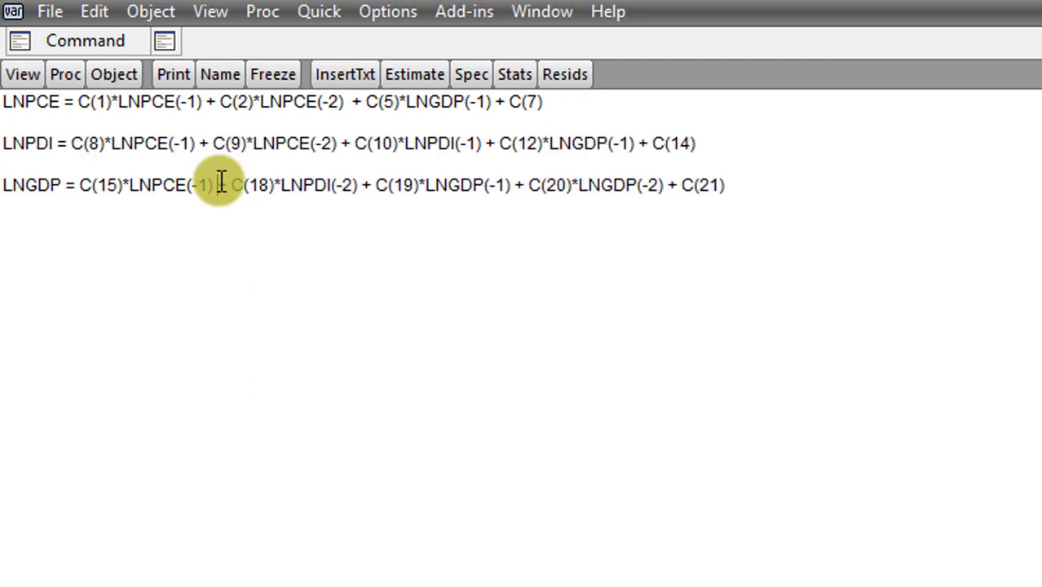
pyautogui.click(515, 184)
pyautogui.press('Delete')
pyautogui.press('Delete')
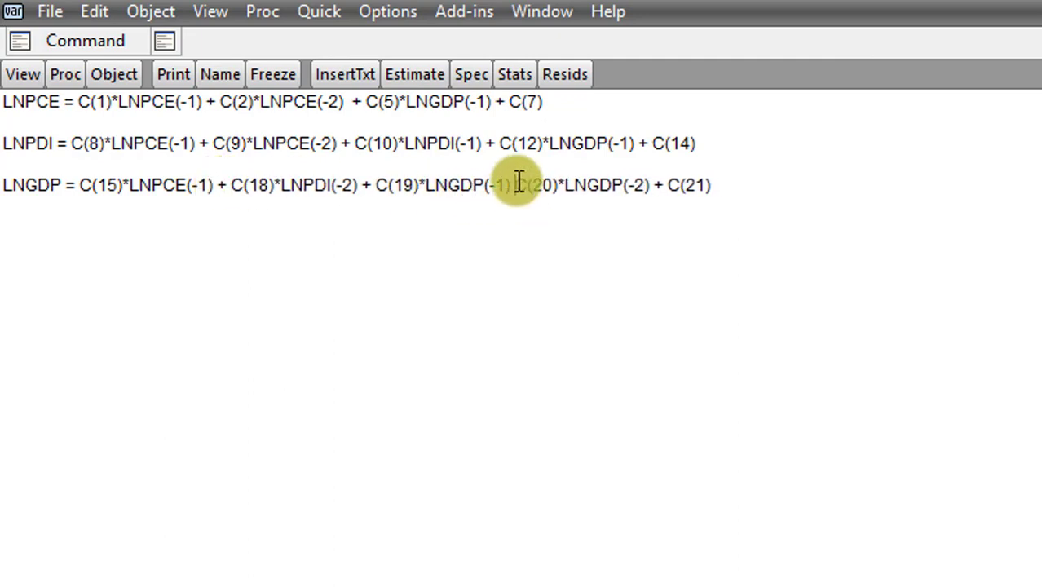
pyautogui.press('Delete')
pyautogui.press('Delete')
pyautogui.press('Delete')
pyautogui.press('Delete')
pyautogui.press('Delete')
pyautogui.press('Delete')
pyautogui.press('Delete')
pyautogui.press('Delete')
pyautogui.press('Delete')
pyautogui.press('Delete')
pyautogui.press('Delete')
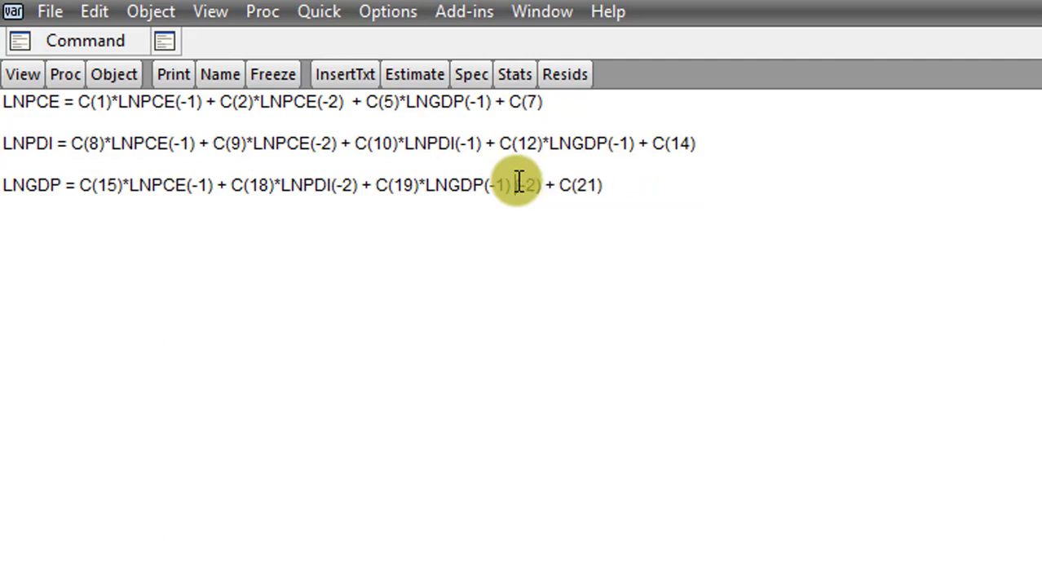
pyautogui.press('Delete')
pyautogui.press('Delete')
pyautogui.press('Delete')
pyautogui.press('Delete')
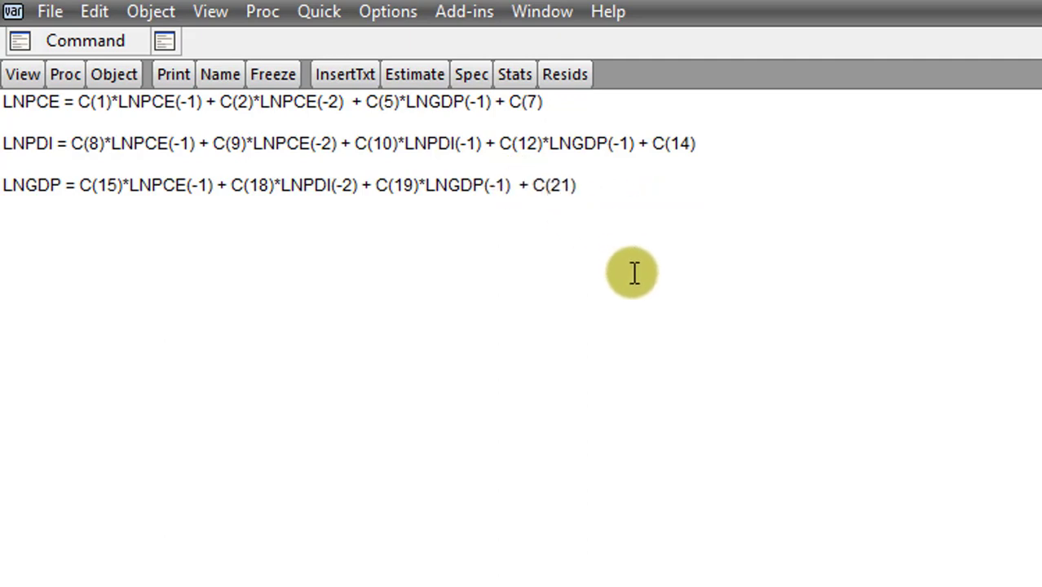
pyautogui.press('Delete')
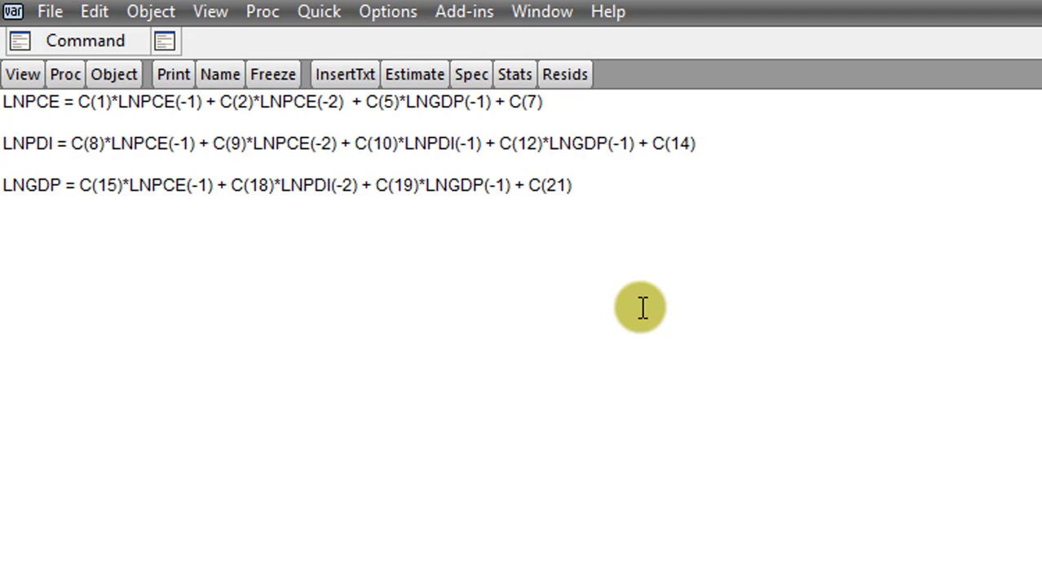
# Fix a stray space in the LNPCE equation and estimate the 13-coefficient system by least squares
pyautogui.click(415, 75)
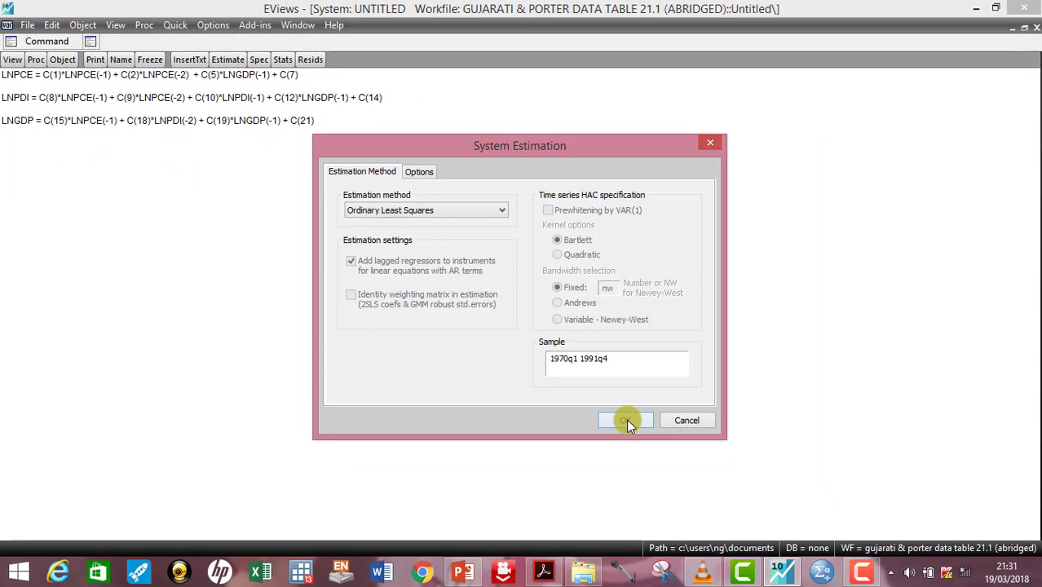
pyautogui.click(686, 419)
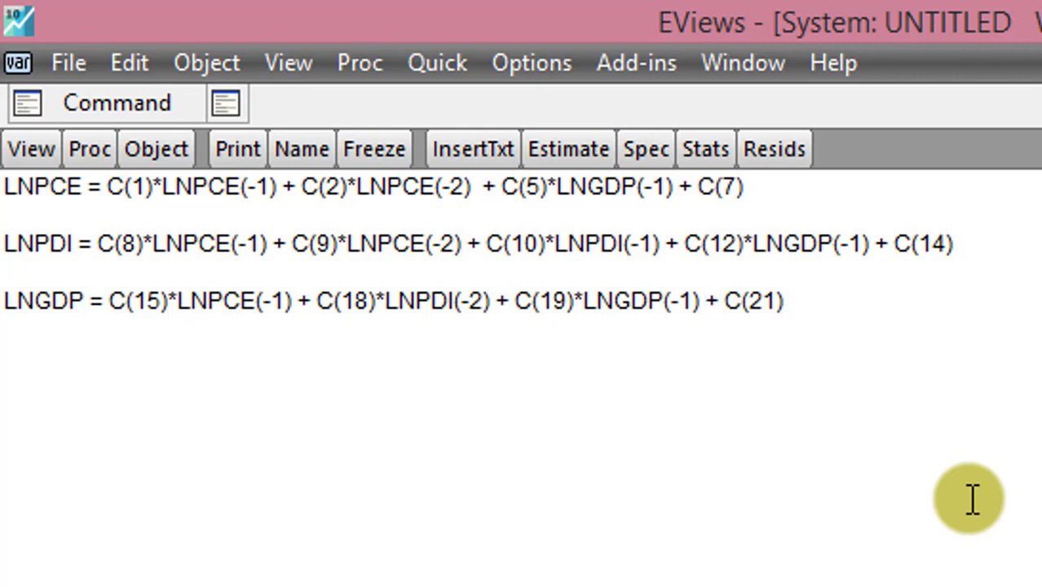
pyautogui.click(483, 189)
pyautogui.press('BackSpace')
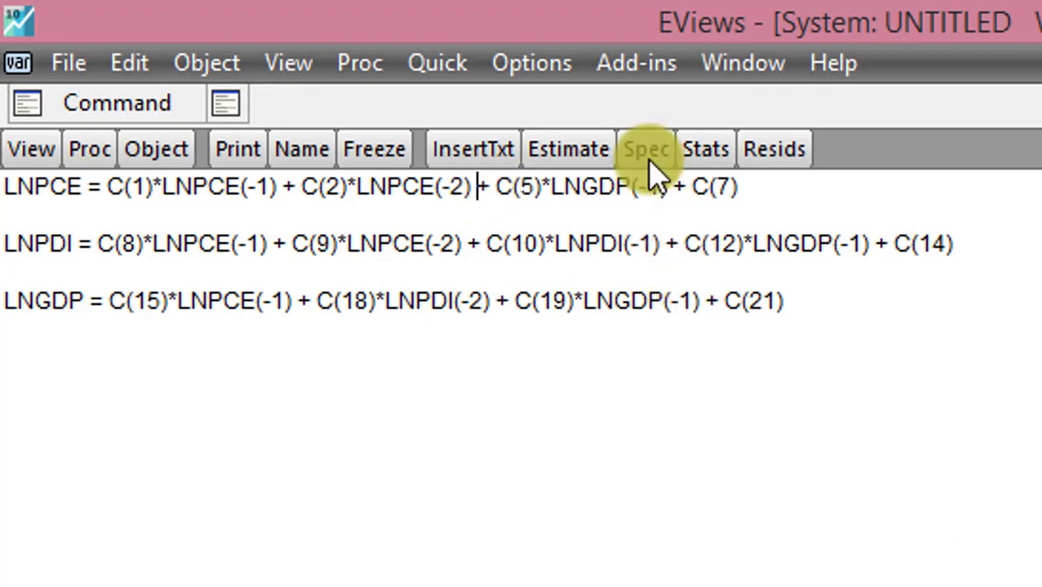
pyautogui.click(570, 154)
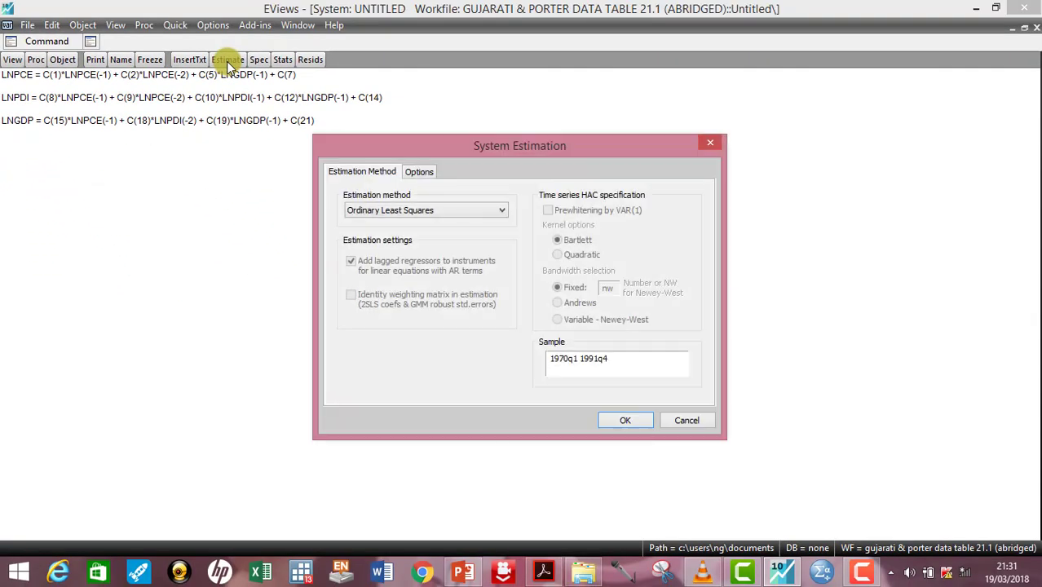
pyautogui.click(637, 420)
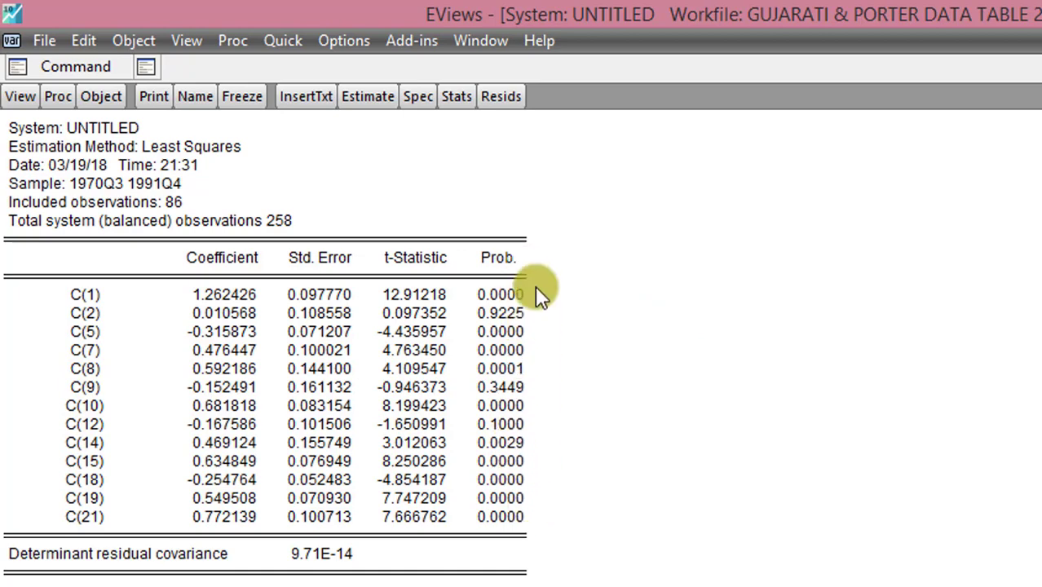
# Note C(2) (p 0.9225) and C(9) (p 0.3449) as insignificant and bring up a Wald test
pyautogui.click(515, 313)
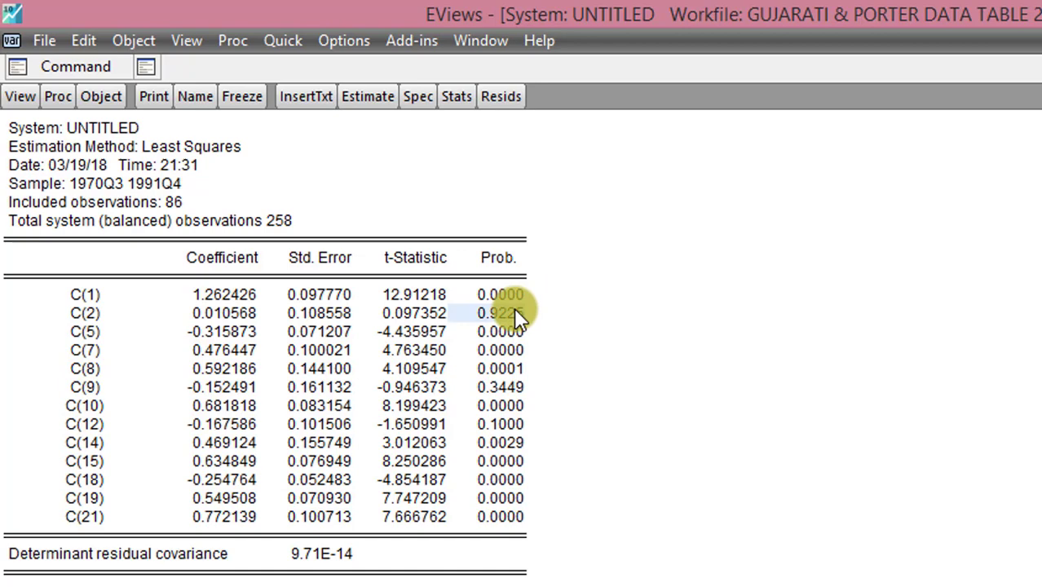
pyautogui.click(520, 386)
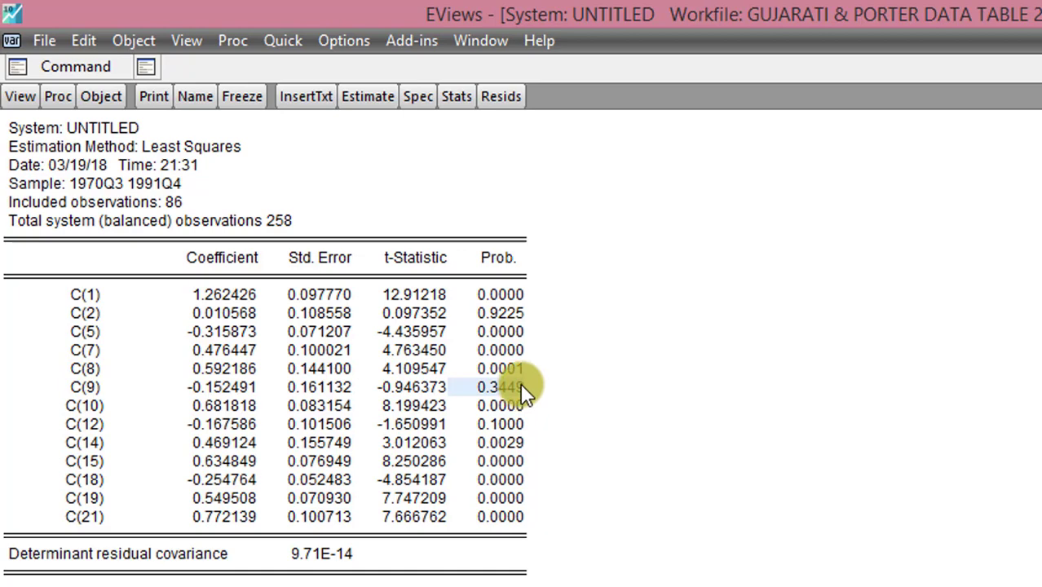
pyautogui.click(503, 310)
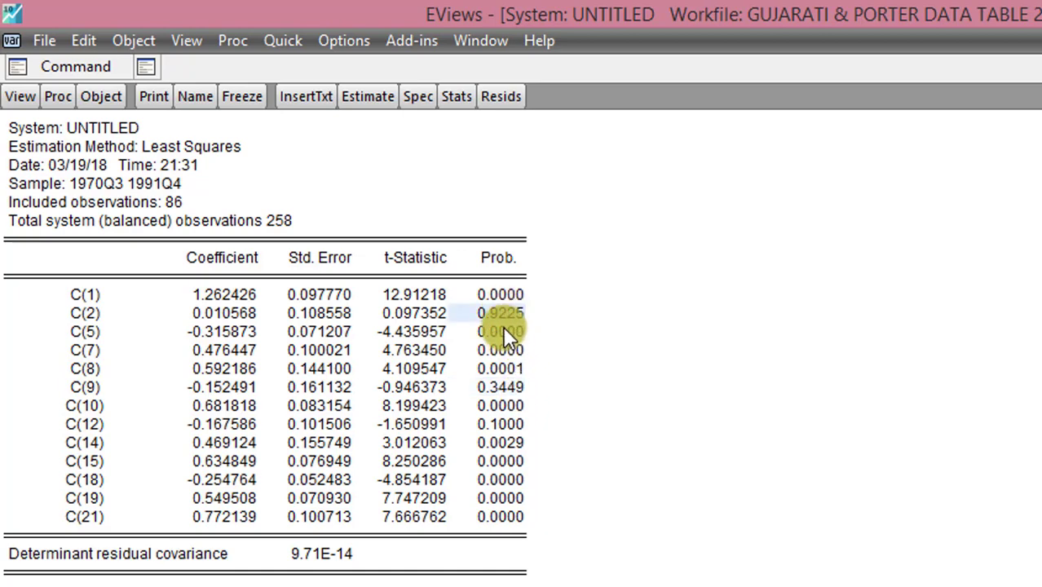
pyautogui.click(504, 387)
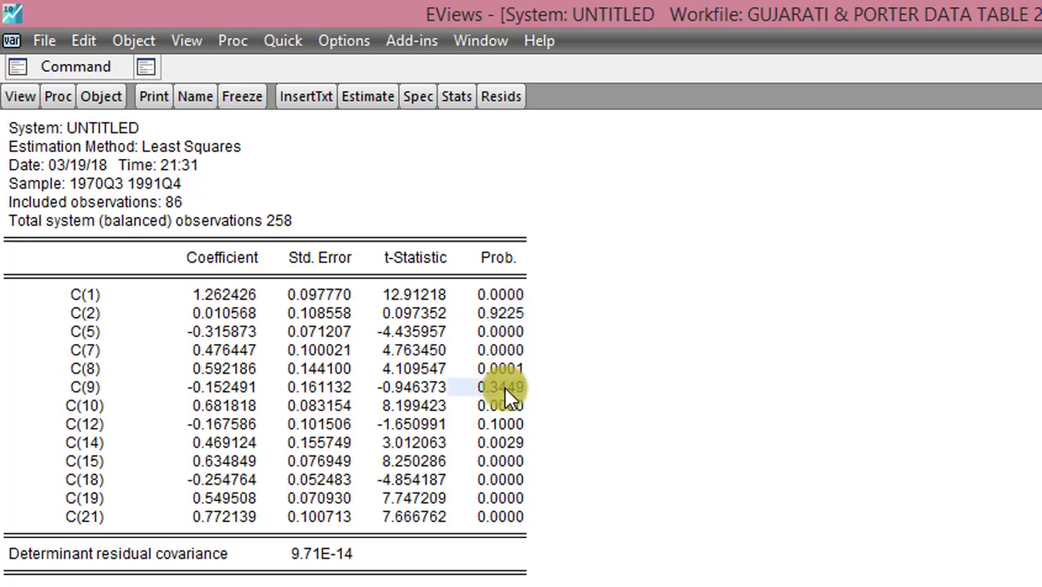
pyautogui.click(509, 312)
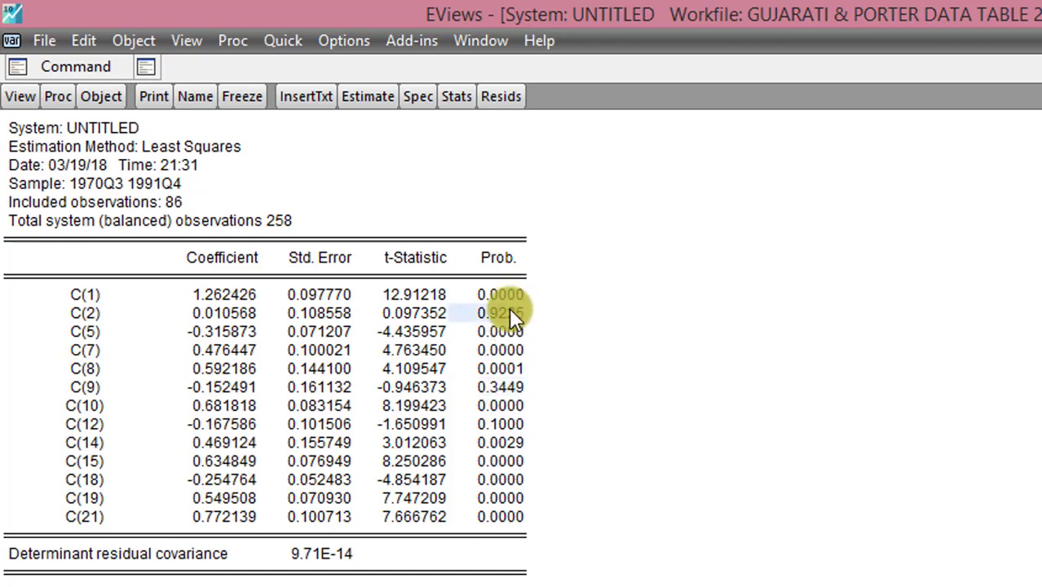
pyautogui.click(25, 96)
pyautogui.moveTo(204, 324)
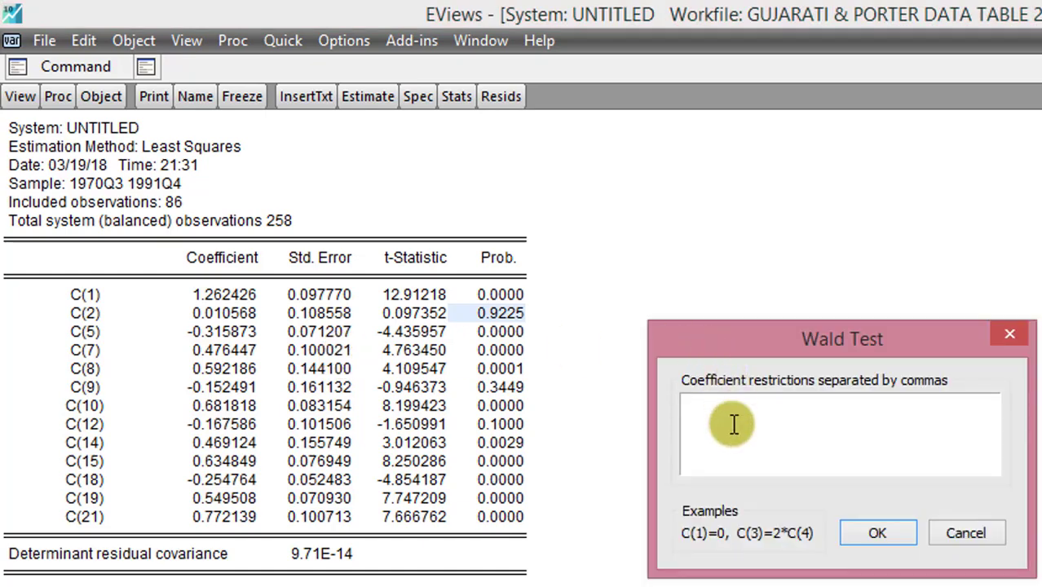
# Test c(2)=c(9)=0, getting Chi-square 0.905098 with 2 df, probability 0.6360
pyautogui.write('c(2)=c(9)=0')
pyautogui.click(877, 534)
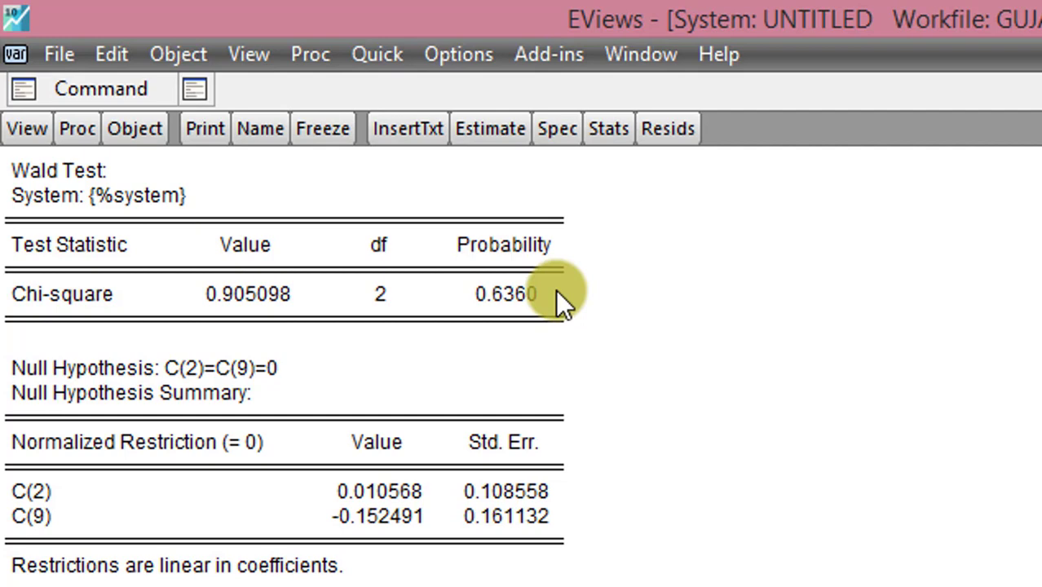
# In the spec, delete '+ C(2)*LNPCE(-2)' from line 1 and '+ C(9)*LNPCE(-2)' from line 2
pyautogui.click(555, 128)
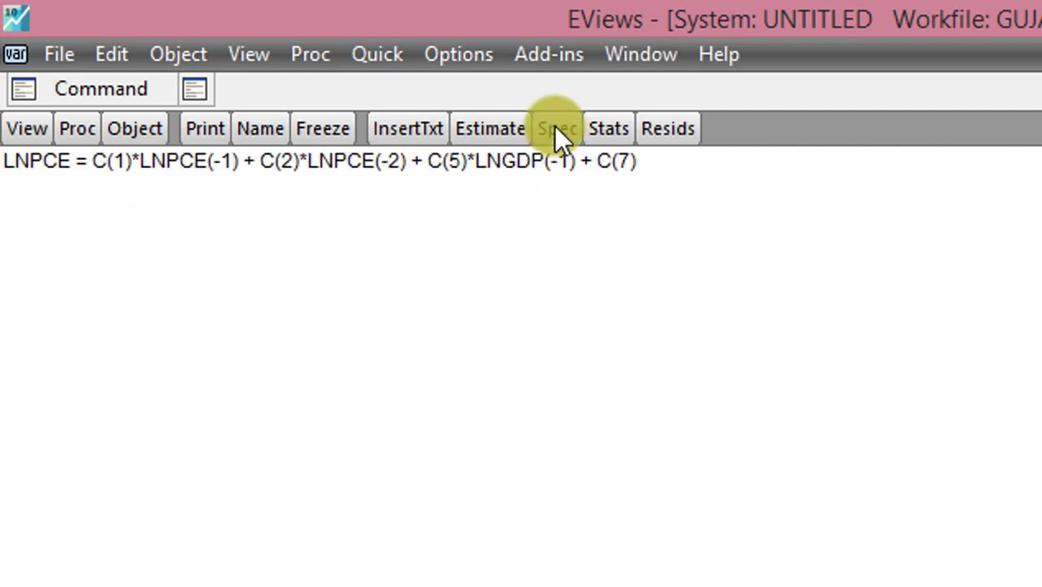
pyautogui.click(411, 165)
pyautogui.press('BackSpace')
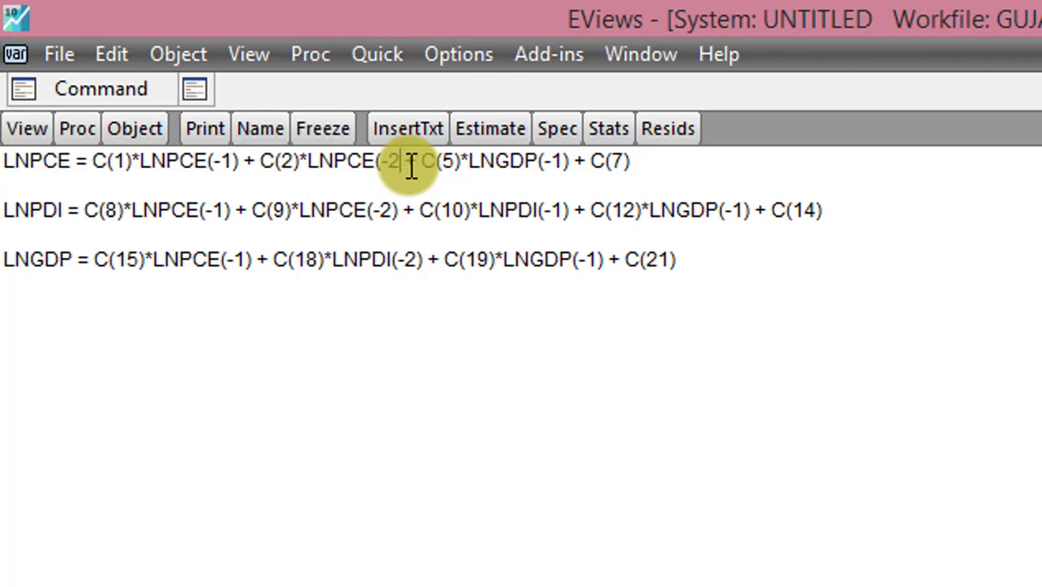
pyautogui.press('BackSpace')
pyautogui.press('BackSpace')
pyautogui.press('BackSpace')
pyautogui.press('BackSpace')
pyautogui.press('BackSpace')
pyautogui.press('BackSpace')
pyautogui.press('BackSpace')
pyautogui.press('BackSpace')
pyautogui.press('BackSpace')
pyautogui.press('BackSpace')
pyautogui.press('BackSpace')
pyautogui.press('BackSpace')
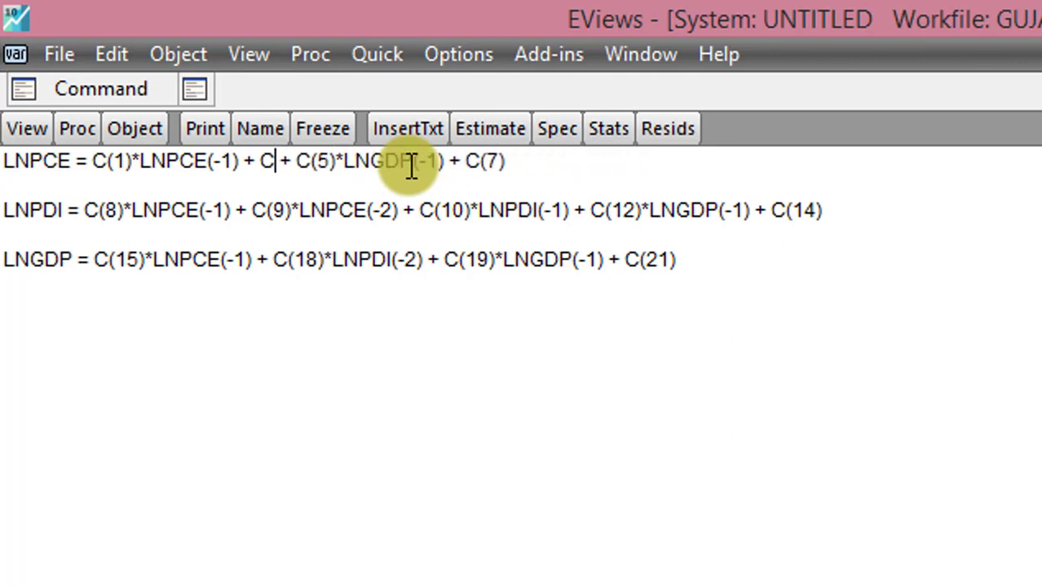
pyautogui.press('BackSpace')
pyautogui.press('BackSpace')
pyautogui.press('BackSpace')
pyautogui.press('BackSpace')
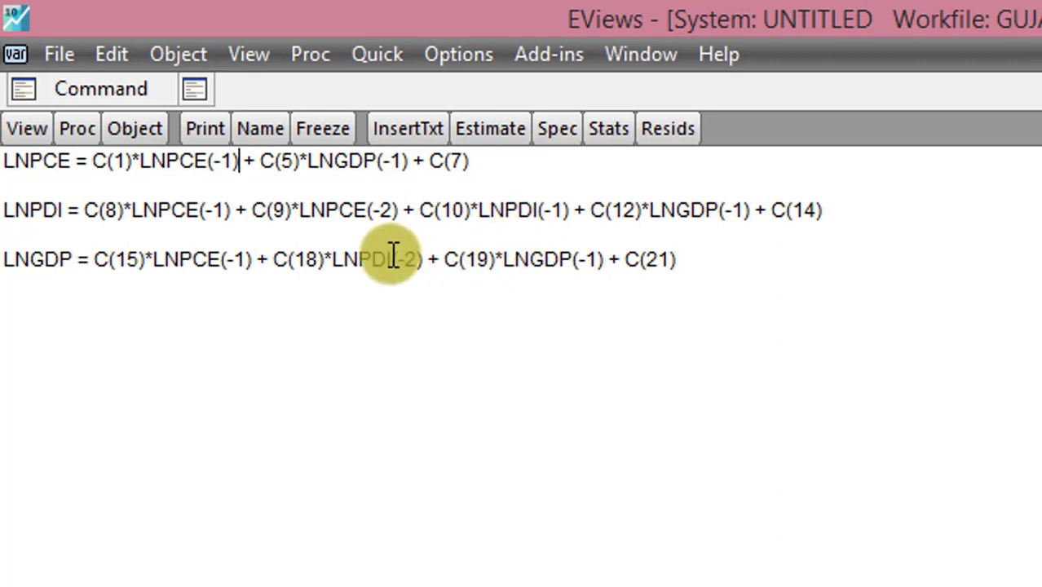
pyautogui.click(403, 210)
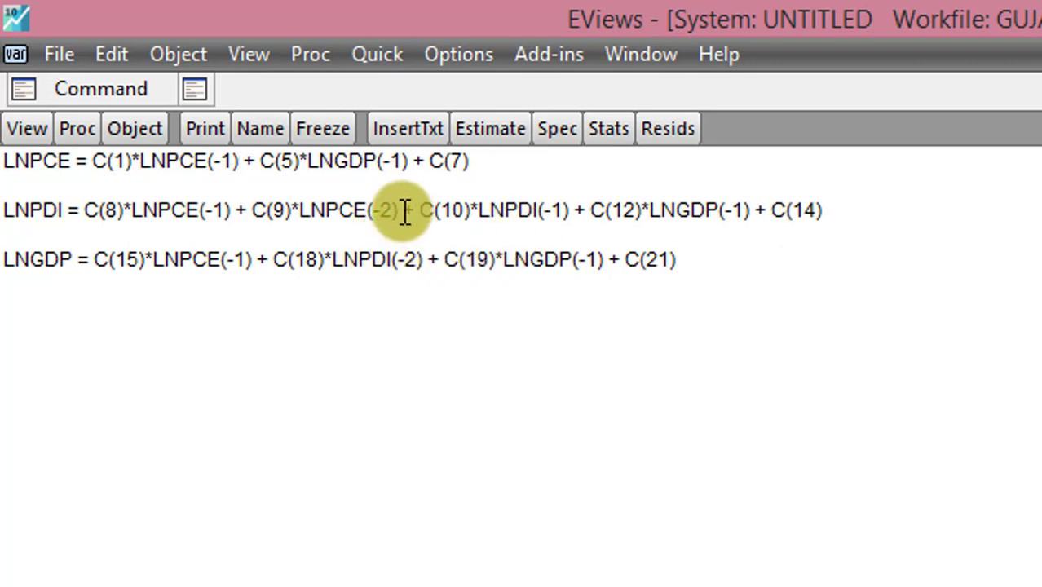
pyautogui.press('BackSpace')
pyautogui.press('BackSpace')
pyautogui.press('BackSpace')
pyautogui.press('BackSpace')
pyautogui.press('BackSpace')
pyautogui.press('BackSpace')
pyautogui.press('BackSpace')
pyautogui.press('BackSpace')
pyautogui.press('BackSpace')
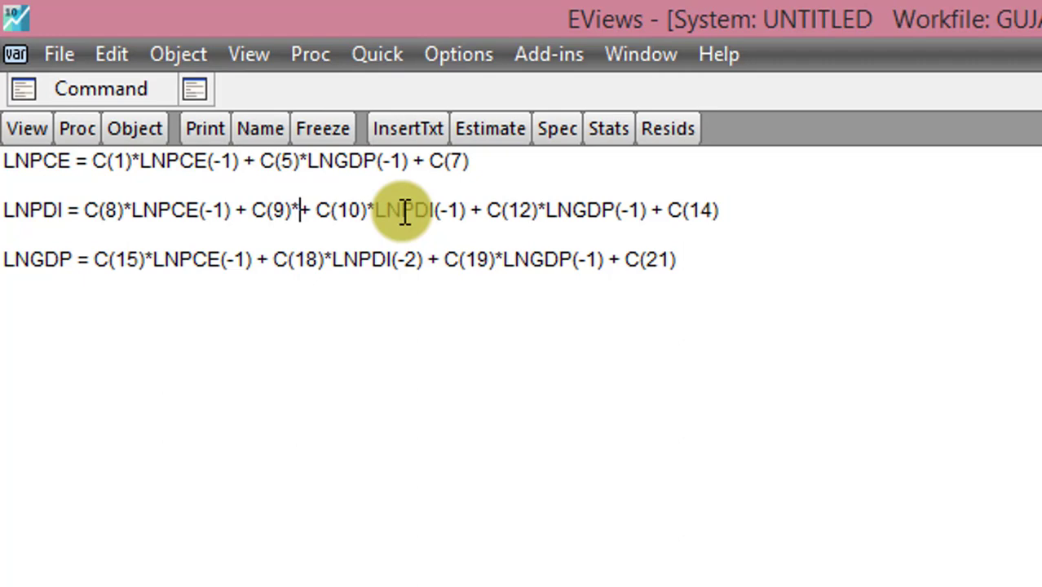
pyautogui.press('BackSpace')
pyautogui.press('BackSpace')
pyautogui.press('BackSpace')
pyautogui.press('BackSpace')
pyautogui.press('BackSpace')
pyautogui.press('BackSpace')
pyautogui.press('BackSpace')
pyautogui.press('BackSpace')
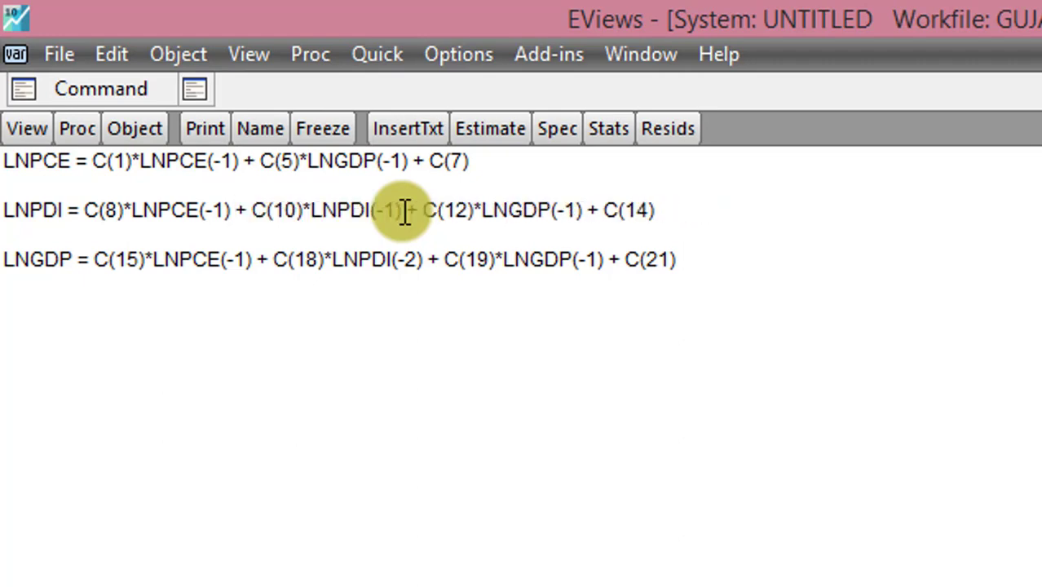
pyautogui.click(568, 345)
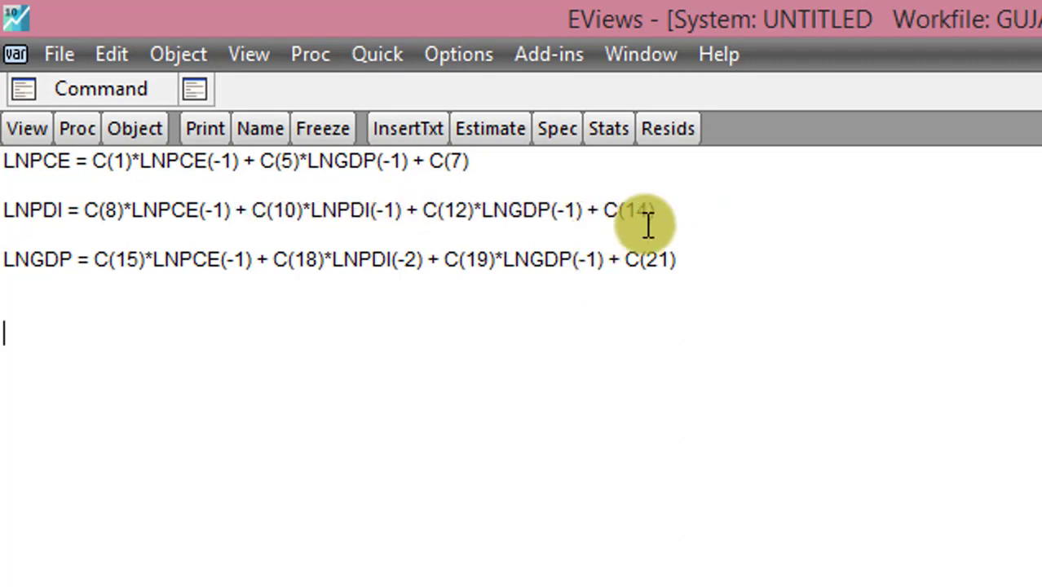
pyautogui.click(729, 298)
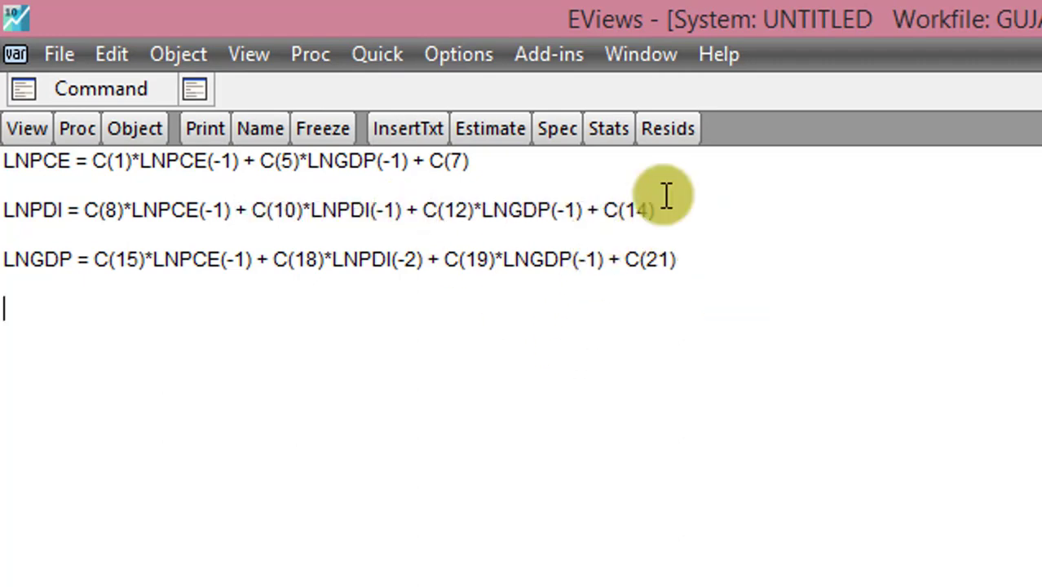
# Re-estimate the eleven-coefficient system by least squares and check that C(12)'s p-value is significant
pyautogui.click(496, 130)
pyautogui.press('Return')
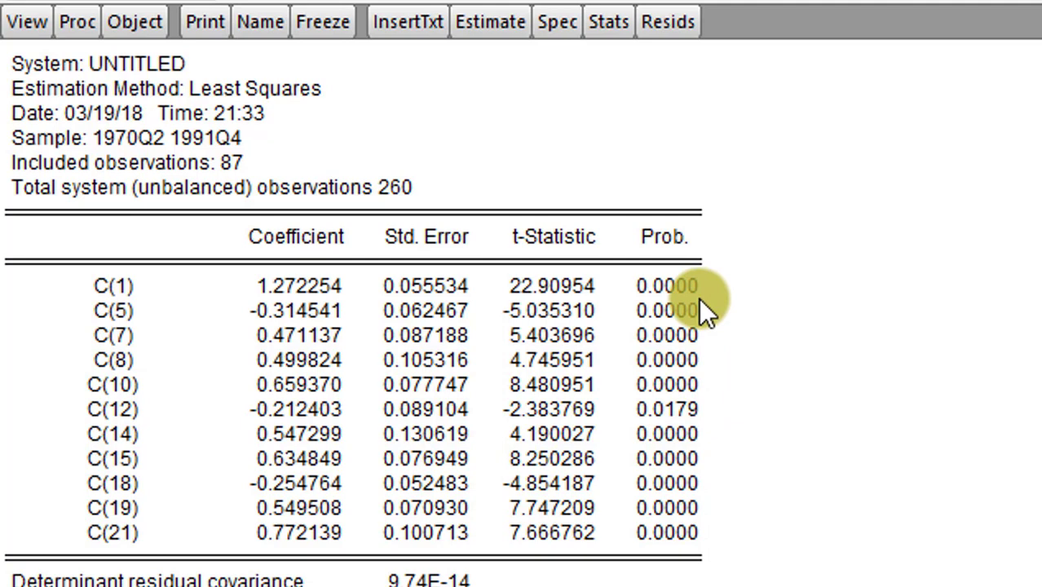
pyautogui.click(685, 408)
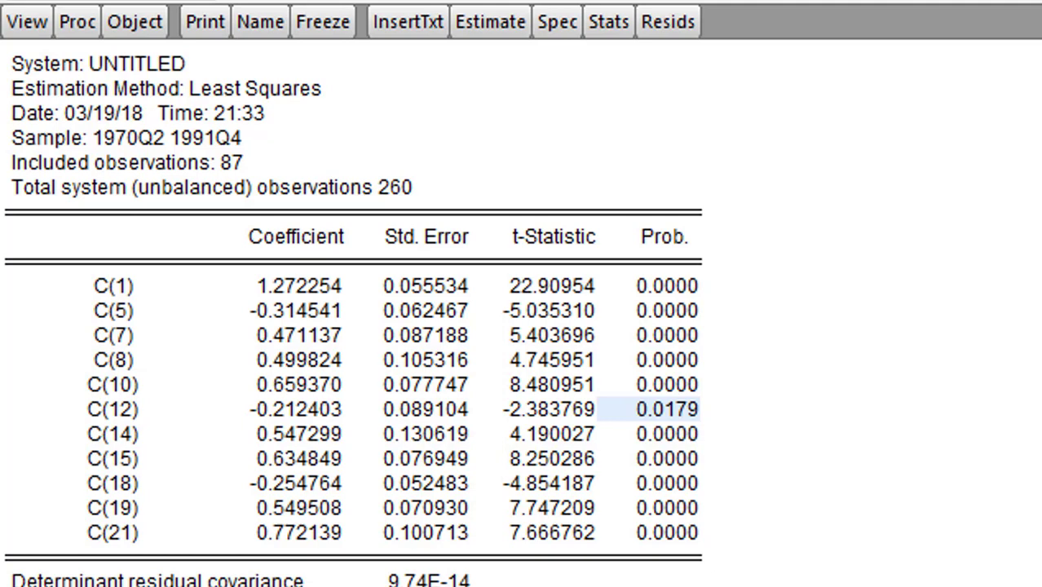
pyautogui.scroll(-3, 353, 313)
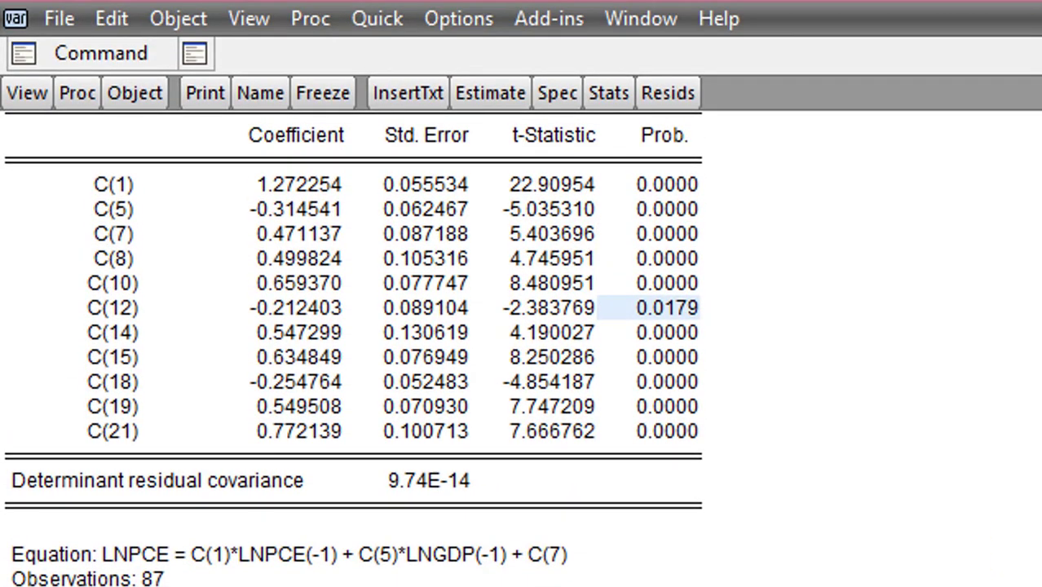
pyautogui.scroll(3, 353, 347)
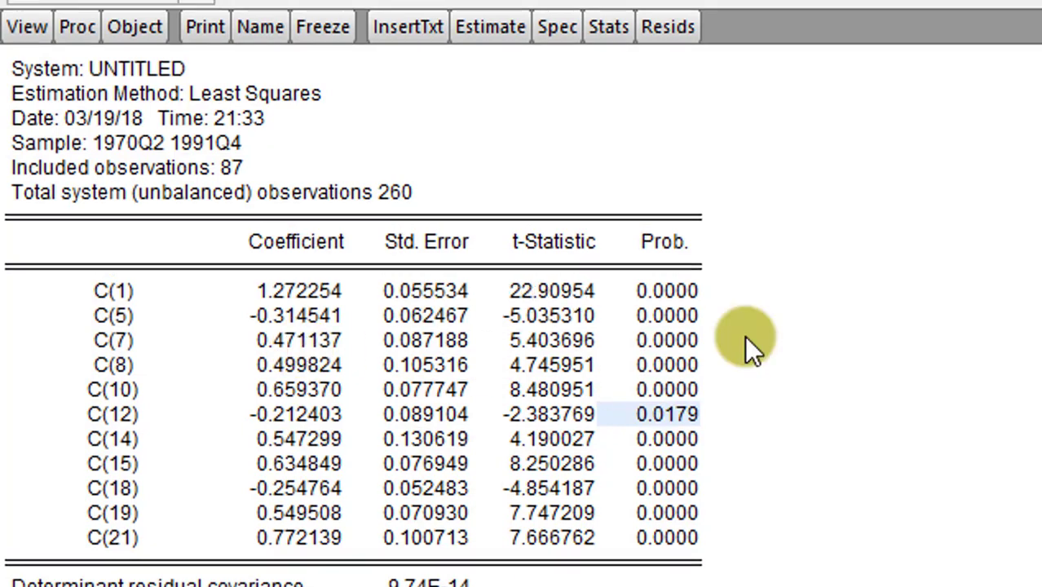
# Review the final Prob. column: C(7) at 0.0000, C(12) weakest at 0.0179
pyautogui.click(748, 330)
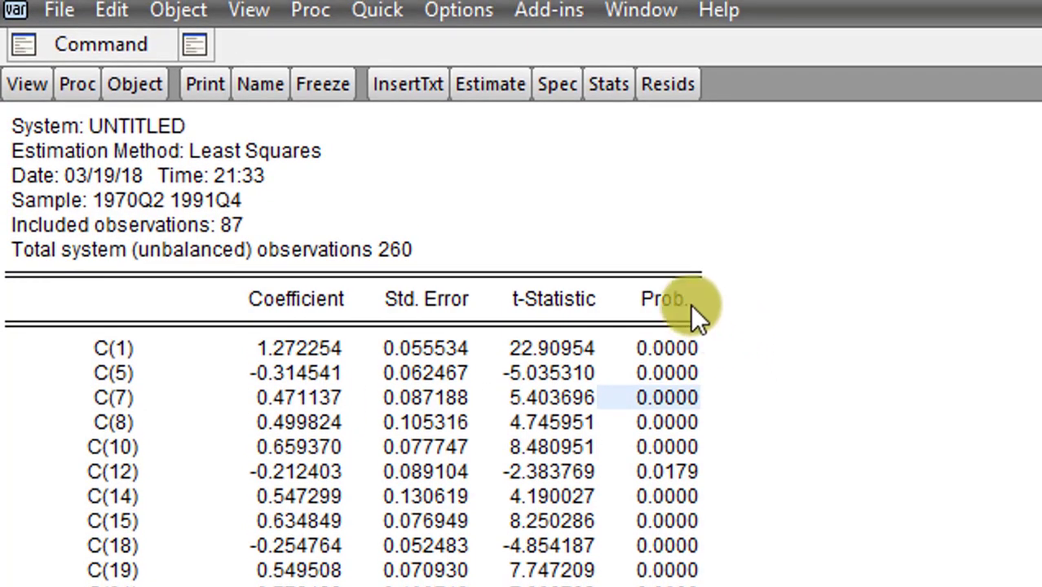
pyautogui.click(690, 304)
pyautogui.click(740, 244)
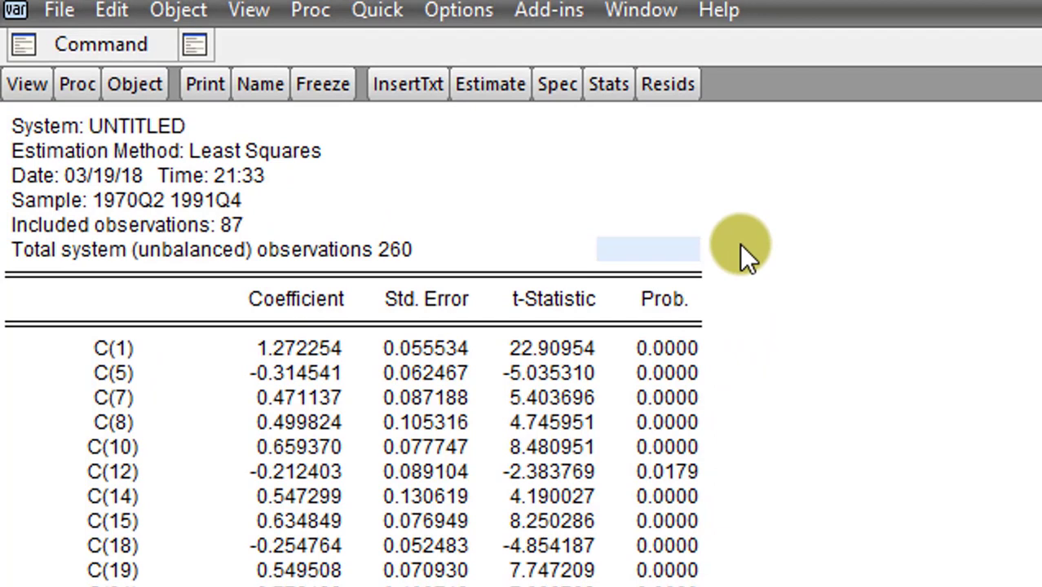